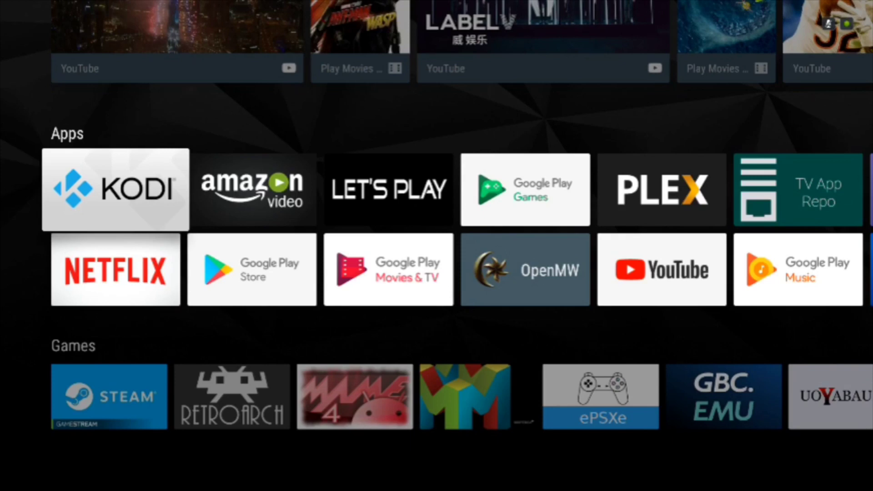
Browse the Apps row to ES File Explorer and launch it to its storage home page
{"action": "key", "text": "Right"}
{"action": "key", "text": "Right"}
{"action": "key", "text": "Right"}
{"action": "key", "text": "Right"}
{"action": "key", "text": "Right"}
{"action": "key", "text": "Right"}
{"action": "key", "text": "Right"}
{"action": "key", "text": "Right"}
{"action": "key", "text": "Right"}
{"action": "key", "text": "Right"}
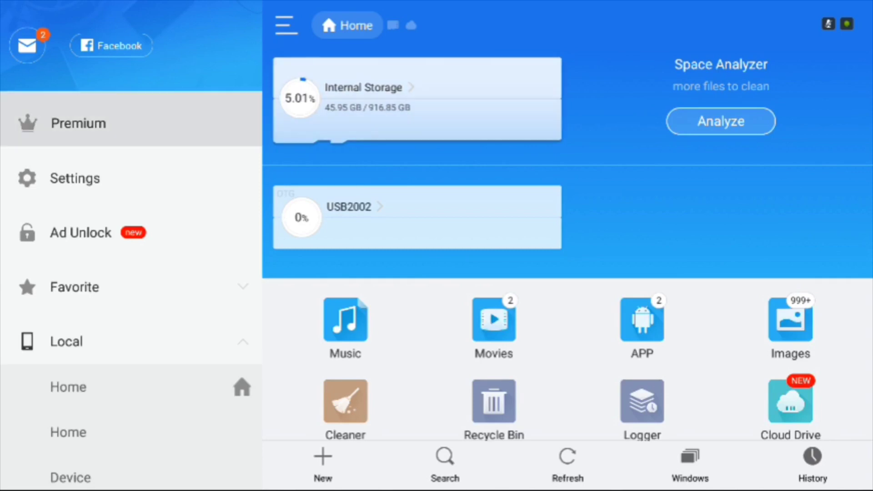
Open the internal storage Download folder from the sidebar
{"action": "key", "text": "Down"}
{"action": "key", "text": "Down"}
{"action": "key", "text": "Down"}
{"action": "key", "text": "Down"}
{"action": "key", "text": "Down"}
{"action": "key", "text": "Down"}
{"action": "key", "text": "Down"}
{"action": "key", "text": "Down"}
{"action": "key", "text": "Down"}
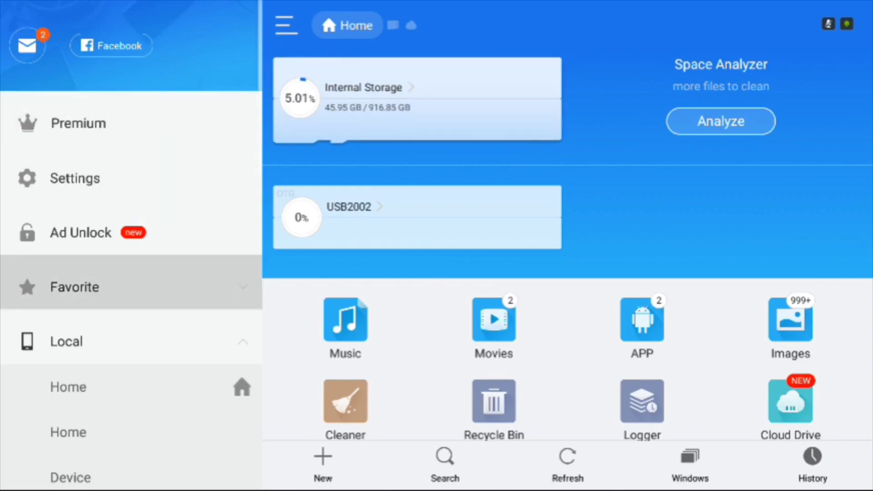
{"action": "key", "text": "Down"}
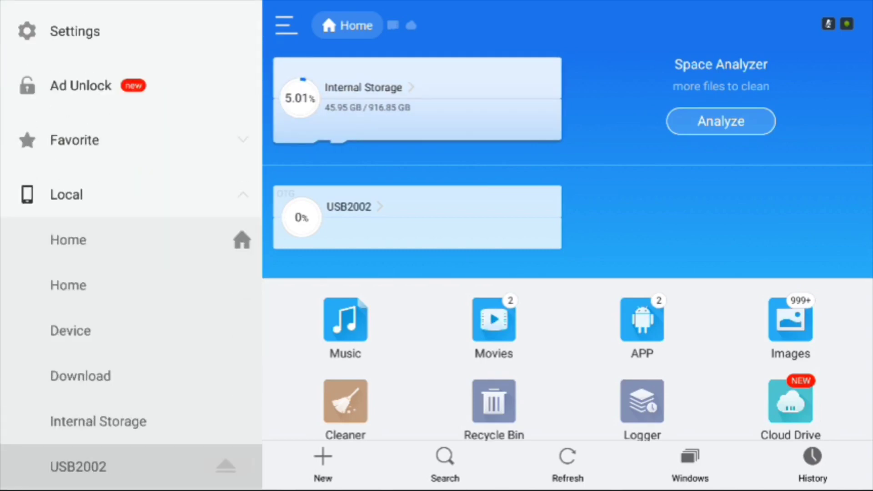
{"action": "key", "text": "Up"}
{"action": "key", "text": "Up"}
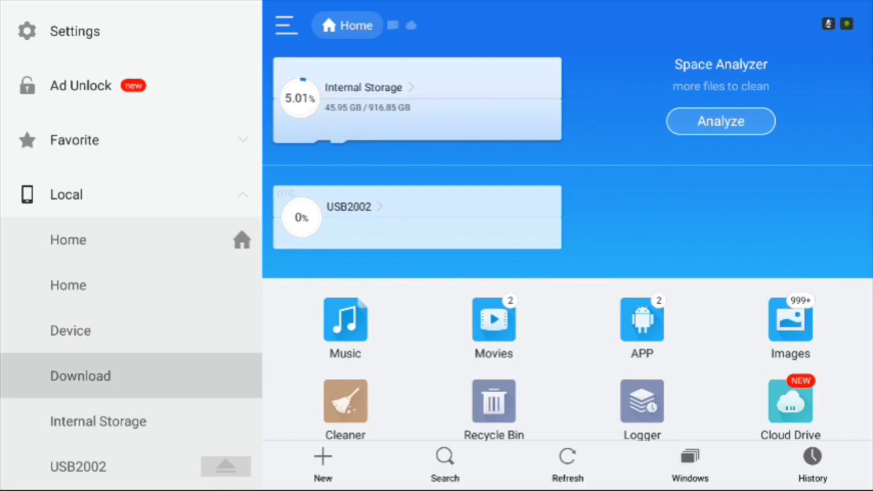
{"action": "key", "text": "Return"}
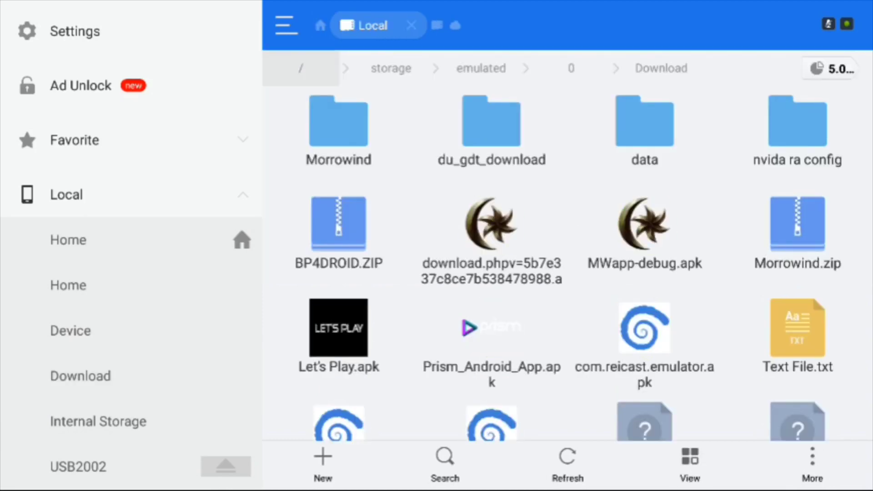
Mark the BP4DROID.ZIP archive in the Download folder
{"action": "key", "text": "Right"}
{"action": "key", "text": "Down"}
{"action": "key", "text": "Left"}
{"action": "key", "text": "Down"}
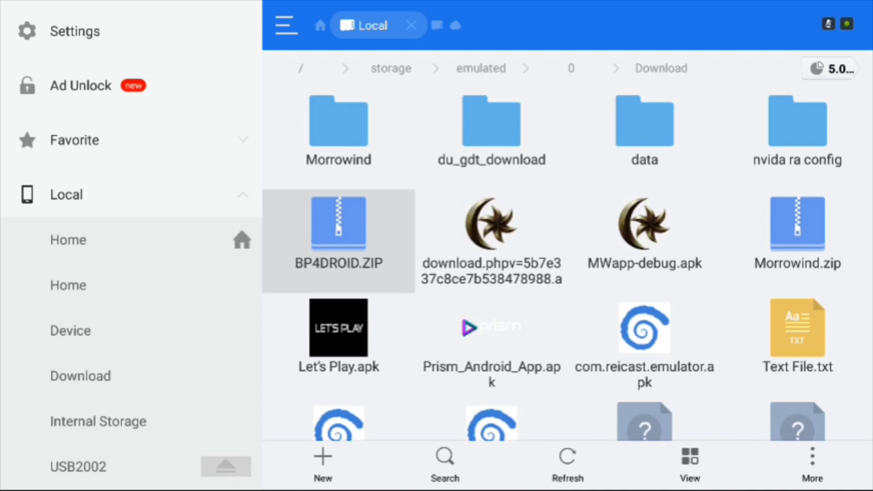
{"action": "key", "text": "Return"}
Open More actions for BP4DROID.ZIP, find EXTRACT TO, then close the menu
{"action": "key", "text": "Down"}
{"action": "key", "text": "Down"}
{"action": "key", "text": "Down"}
{"action": "key", "text": "Right"}
{"action": "key", "text": "Right"}
{"action": "key", "text": "Right"}
{"action": "key", "text": "Right"}
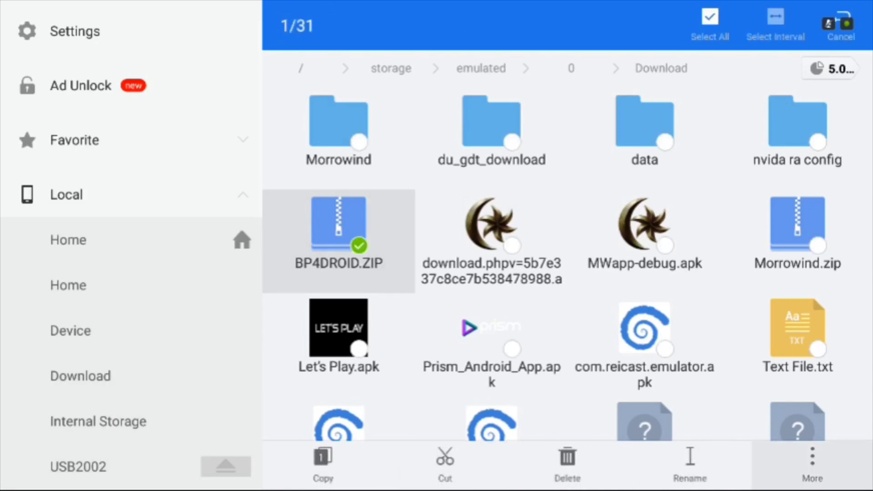
{"action": "key", "text": "Return"}
{"action": "key", "text": "Up"}
{"action": "key", "text": "Up"}
{"action": "key", "text": "Up"}
{"action": "key", "text": "Up"}
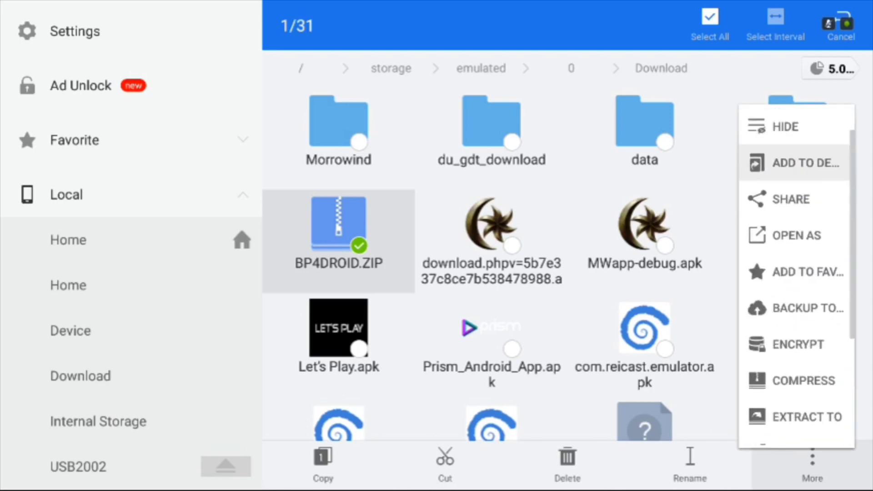
{"action": "key", "text": "Down"}
{"action": "key", "text": "Down"}
{"action": "key", "text": "Down"}
{"action": "key", "text": "Down"}
{"action": "key", "text": "Down"}
{"action": "key", "text": "Down"}
{"action": "key", "text": "Down"}
{"action": "key", "text": "Down"}
{"action": "key", "text": "Up"}
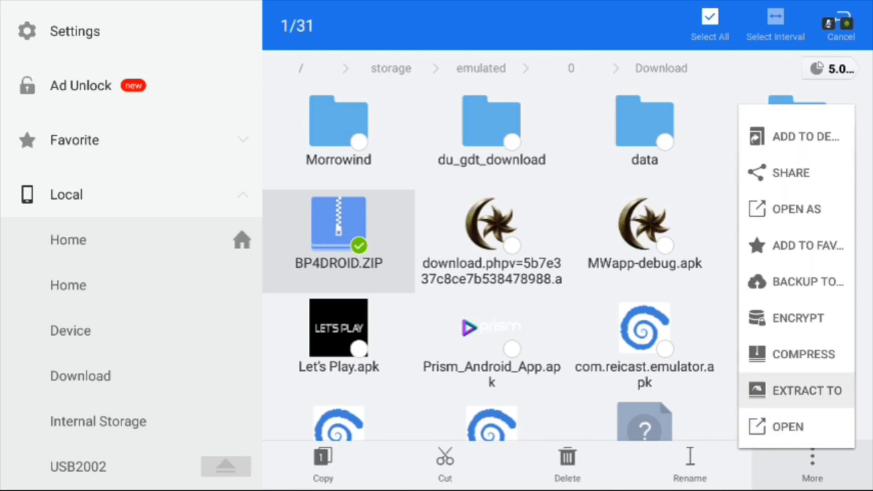
{"action": "key", "text": "Down"}
{"action": "key", "text": "Down"}
{"action": "key", "text": "Return"}
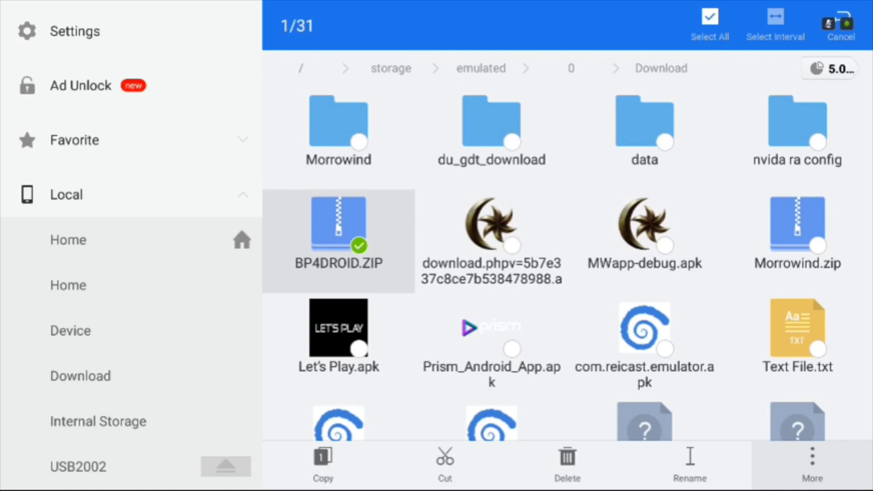
Leave the selection and open Internal Storage > RetroArch
{"action": "key", "text": "Escape"}
{"action": "key", "text": "Up"}
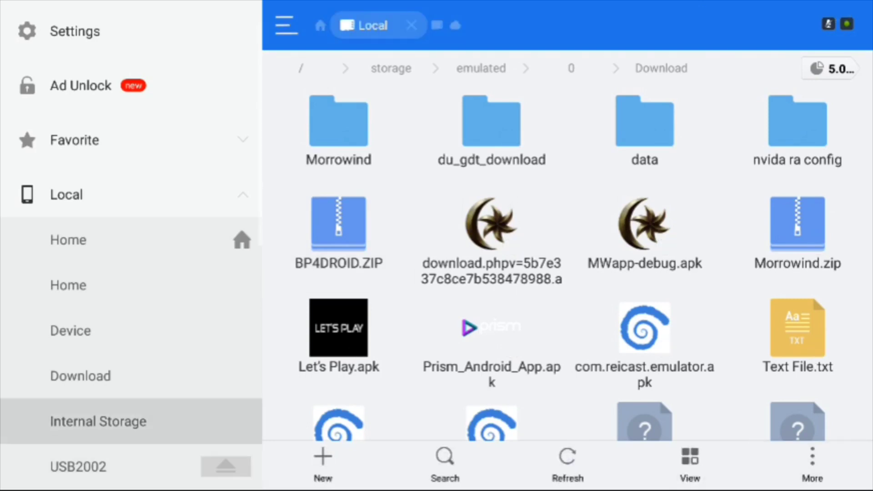
{"action": "key", "text": "Up"}
{"action": "key", "text": "Down"}
{"action": "key", "text": "Return"}
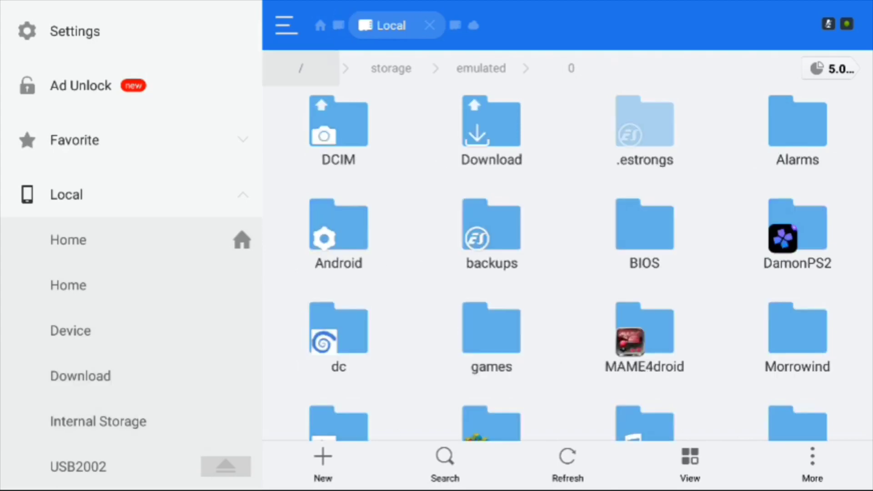
{"action": "key", "text": "Right"}
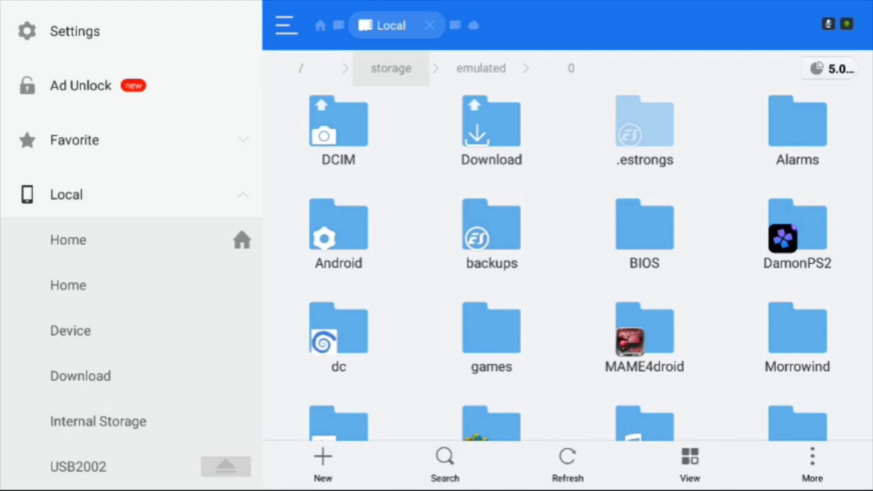
{"action": "key", "text": "Right"}
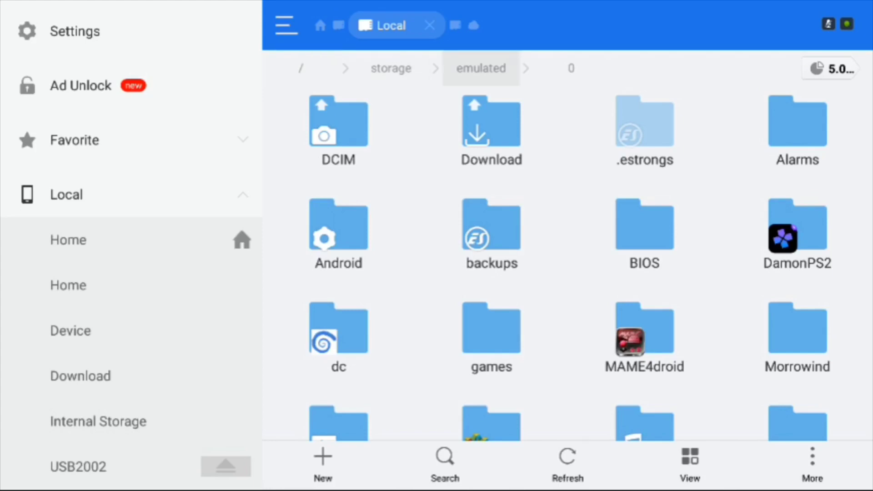
{"action": "key", "text": "Right"}
{"action": "key", "text": "Down"}
{"action": "key", "text": "Down"}
{"action": "key", "text": "Down"}
{"action": "key", "text": "Down"}
{"action": "key", "text": "Down"}
{"action": "key", "text": "Down"}
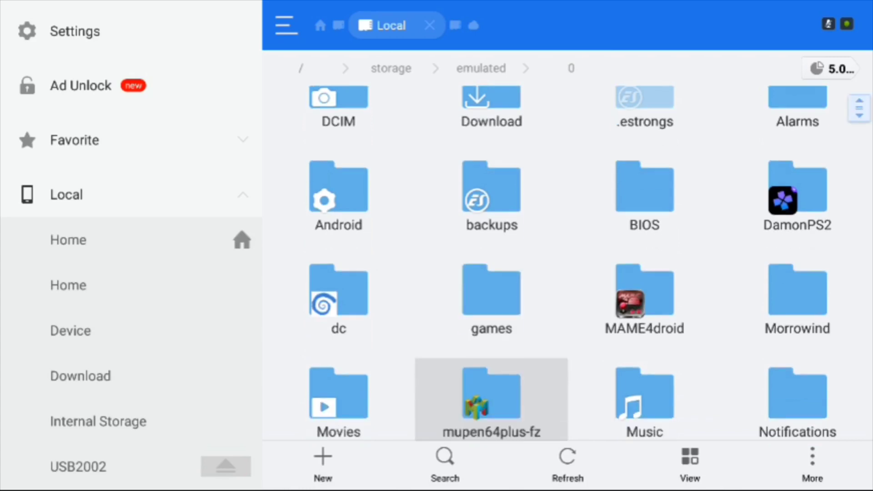
{"action": "key", "text": "Left"}
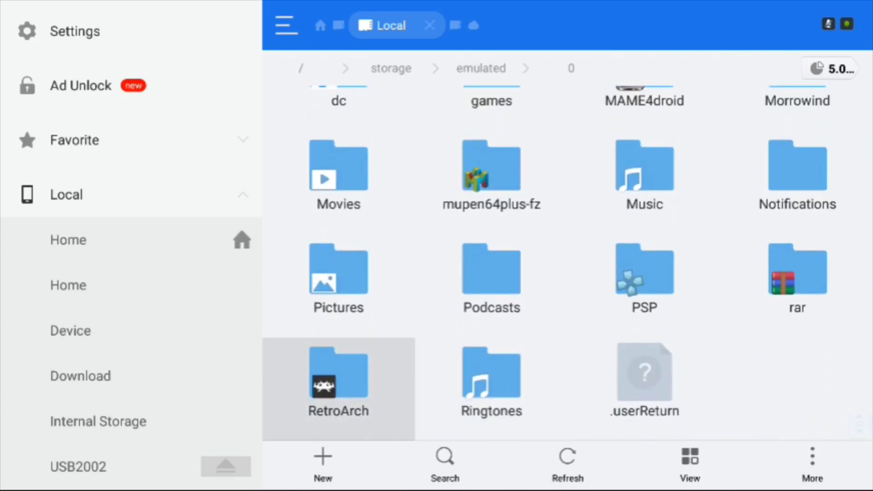
{"action": "key", "text": "Return"}
Open the bezel project android folder inside RetroArch
{"action": "key", "text": "Right"}
{"action": "key", "text": "Down"}
{"action": "key", "text": "Down"}
{"action": "key", "text": "Right"}
{"action": "key", "text": "Right"}
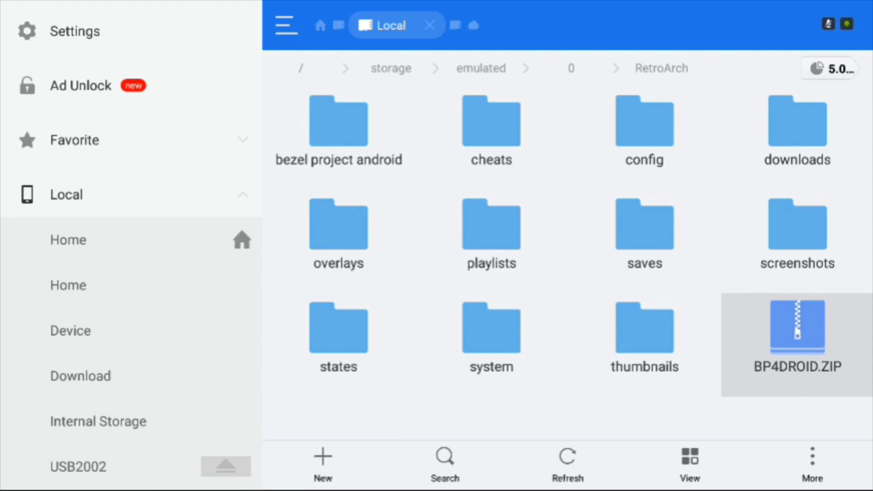
{"action": "key", "text": "Left"}
{"action": "key", "text": "Left"}
{"action": "key", "text": "Left"}
{"action": "key", "text": "Up"}
{"action": "key", "text": "Up"}
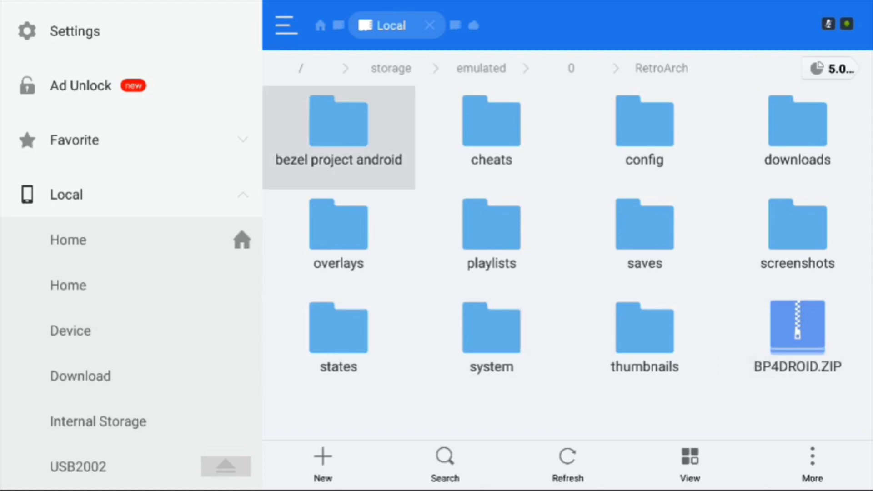
{"action": "key", "text": "Return"}
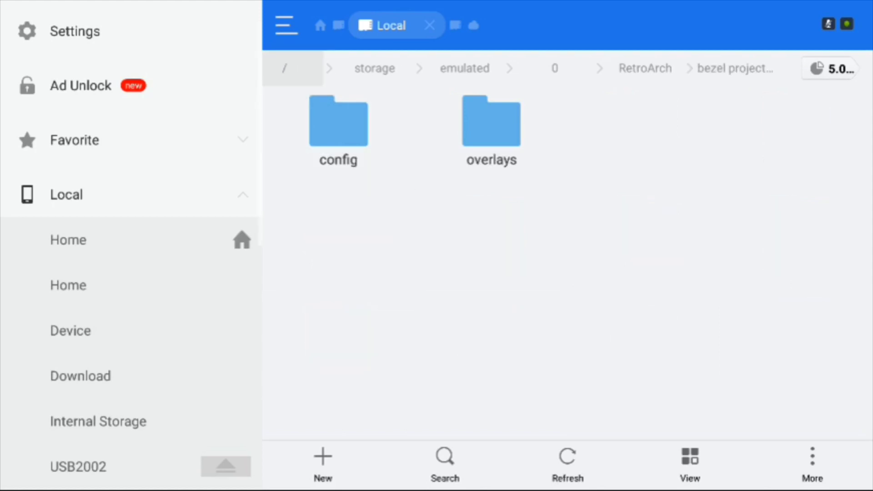
Select the config and overlays folders and copy them
{"action": "key", "text": "Down"}
{"action": "key", "text": "Left"}
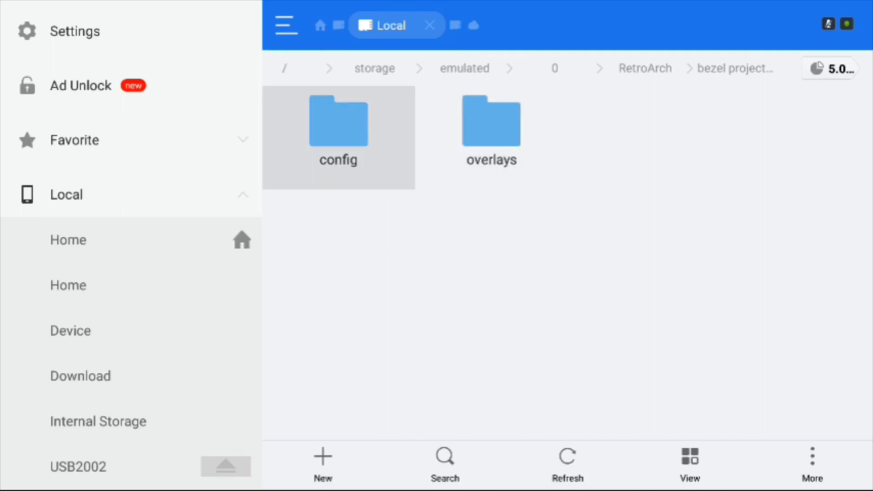
{"action": "key", "text": "Return"}
{"action": "key", "text": "Down"}
{"action": "key", "text": "Left"}
{"action": "key", "text": "Up"}
{"action": "key", "text": "Up"}
{"action": "key", "text": "Up"}
{"action": "key", "text": "Up"}
{"action": "key", "text": "Up"}
{"action": "key", "text": "Up"}
{"action": "key", "text": "Up"}
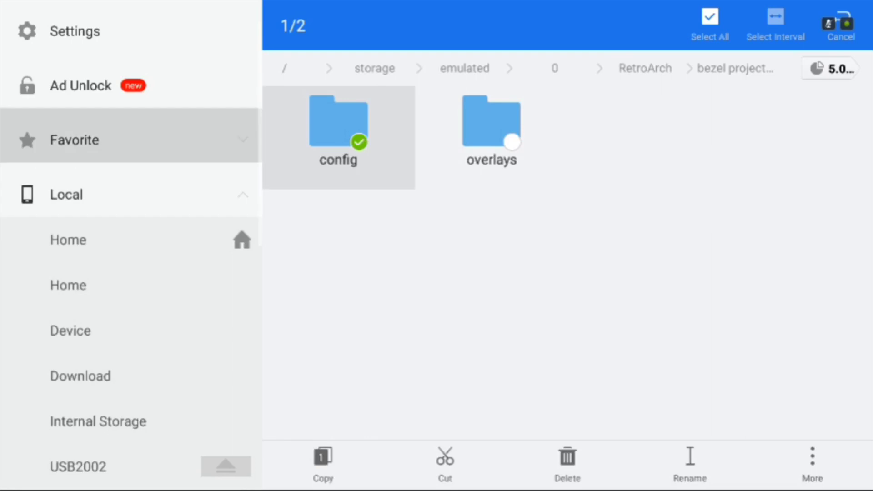
{"action": "key", "text": "Right"}
{"action": "key", "text": "Return"}
{"action": "key", "text": "Left"}
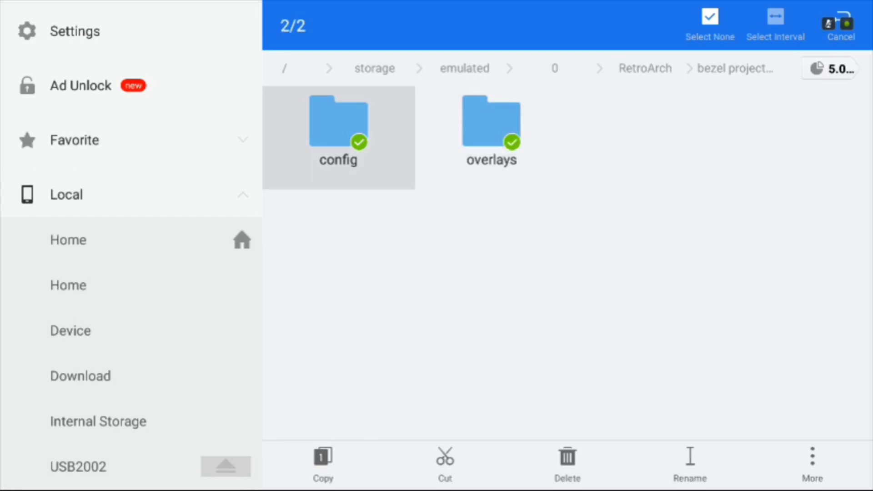
{"action": "key", "text": "Left"}
{"action": "key", "text": "Down"}
{"action": "key", "text": "Down"}
{"action": "key", "text": "Down"}
{"action": "key", "text": "Down"}
{"action": "key", "text": "Down"}
{"action": "key", "text": "Down"}
{"action": "key", "text": "Down"}
{"action": "key", "text": "Right"}
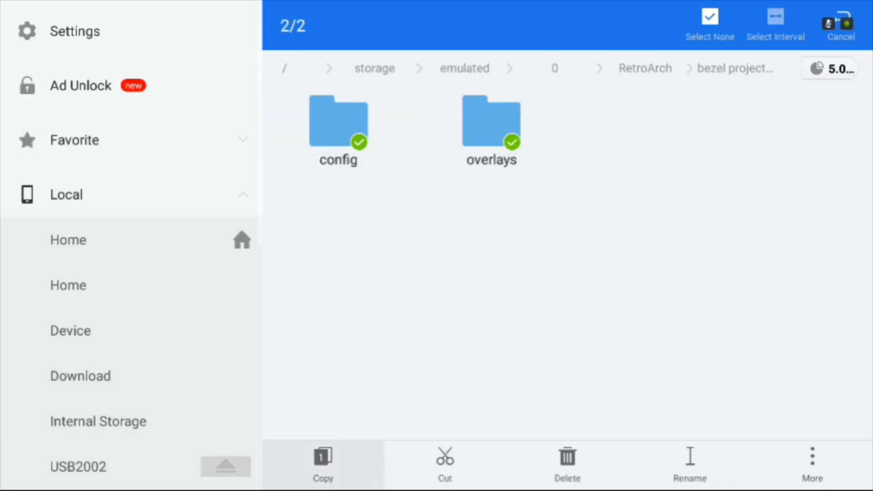
{"action": "key", "text": "Return"}
Exit selection mode after the copy, back in the RetroArch folder
{"action": "key", "text": "Left"}
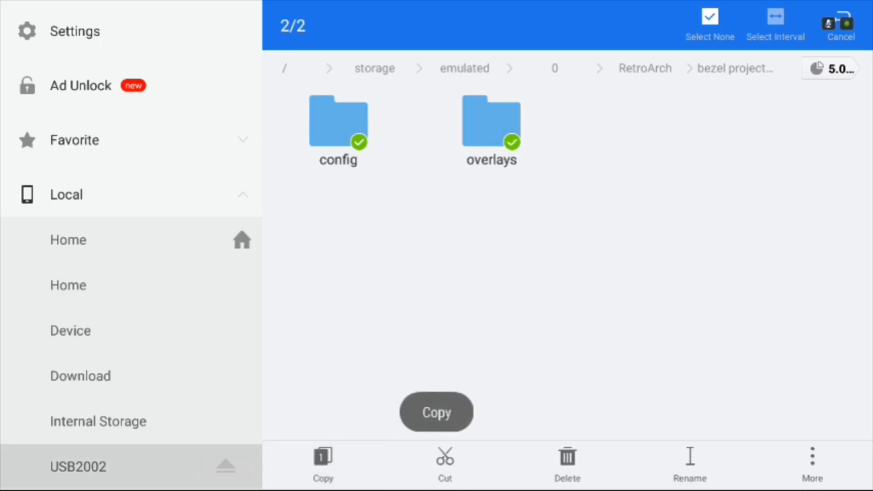
{"action": "key", "text": "Up"}
{"action": "key", "text": "Down"}
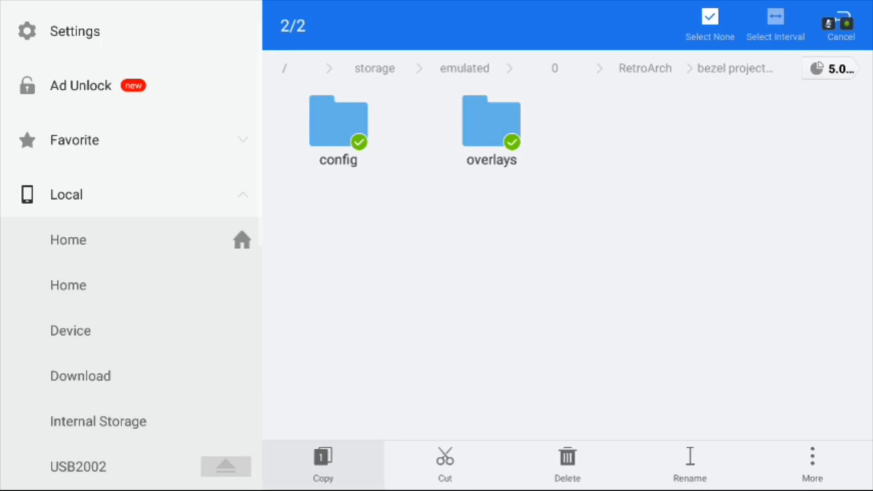
{"action": "key", "text": "Escape"}
{"action": "key", "text": "Escape"}
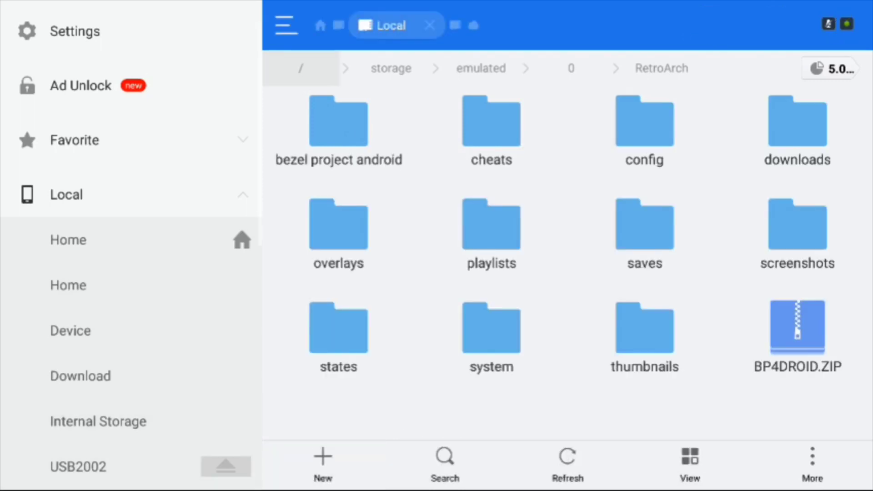
Check the config and overlays folders in RetroArch, then exit ES File Explorer to the home screen
{"action": "key", "text": "Right"}
{"action": "key", "text": "Up"}
{"action": "key", "text": "Right"}
{"action": "key", "text": "Right"}
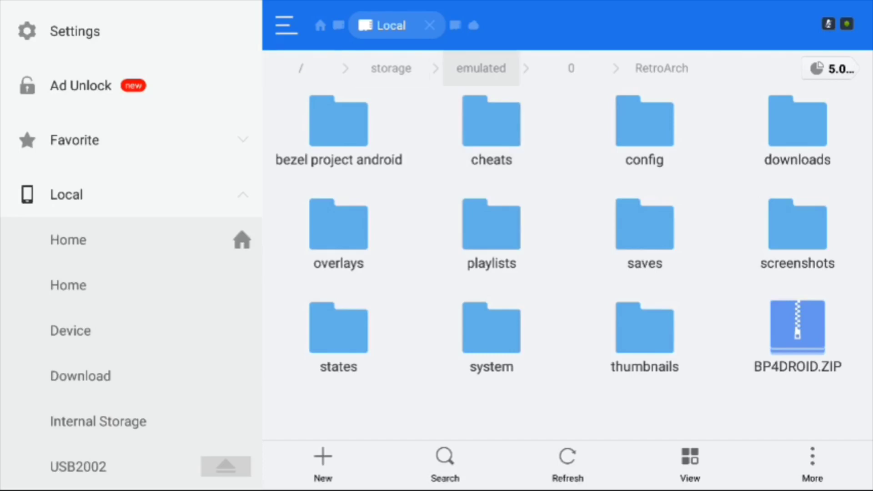
{"action": "key", "text": "Right"}
{"action": "key", "text": "Right"}
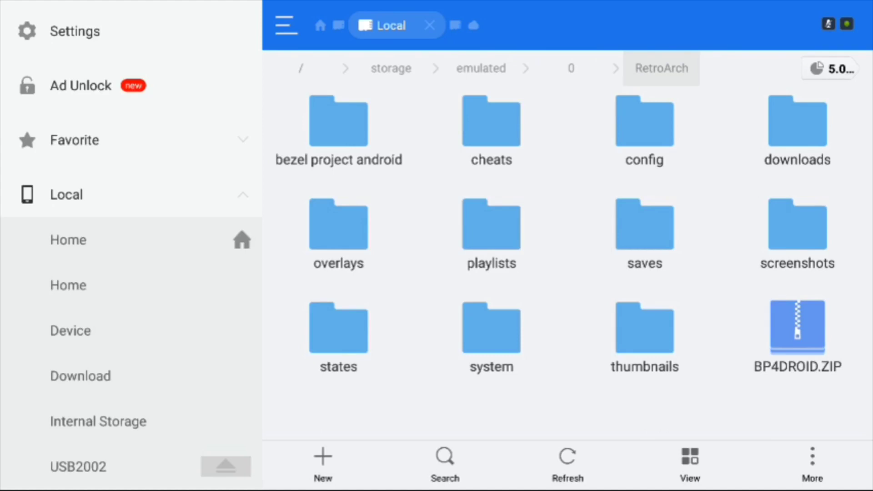
{"action": "key", "text": "Down"}
{"action": "key", "text": "Right"}
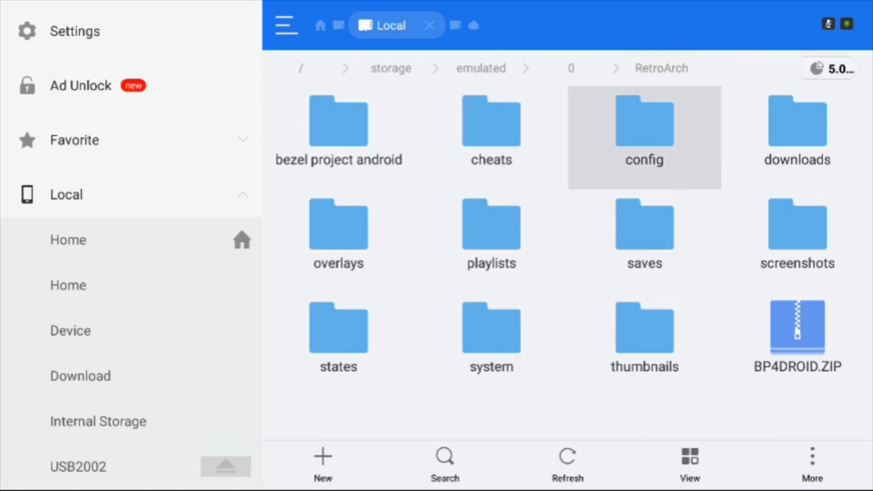
{"action": "key", "text": "Down"}
{"action": "key", "text": "Left"}
{"action": "key", "text": "Left"}
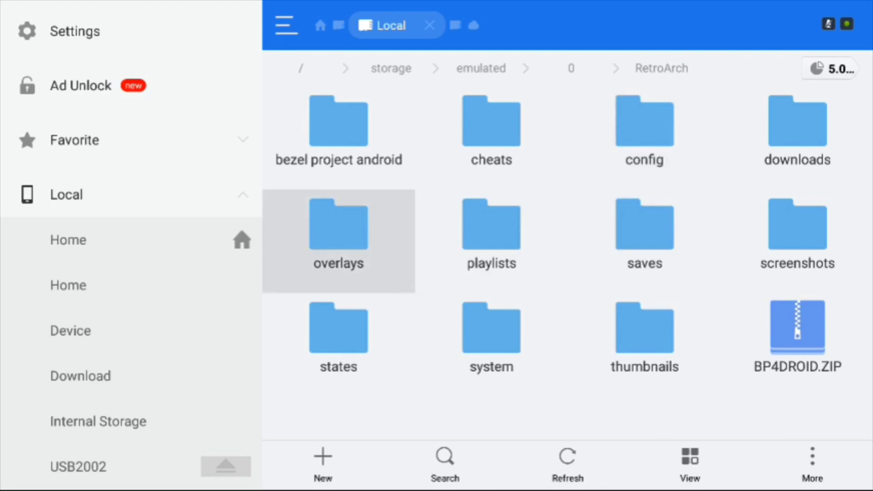
{"action": "key", "text": "Escape"}
{"action": "key", "text": "Escape"}
{"action": "key", "text": "Escape"}
{"action": "key", "text": "Escape"}
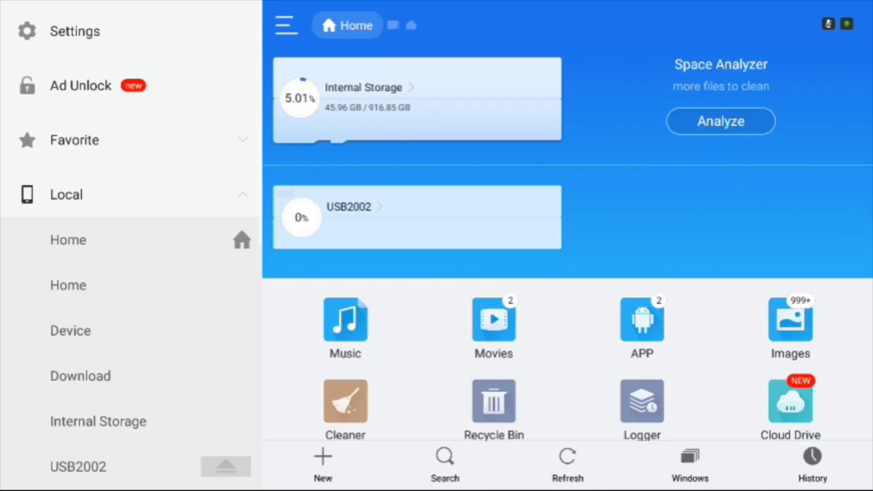
{"action": "key", "text": "Escape"}
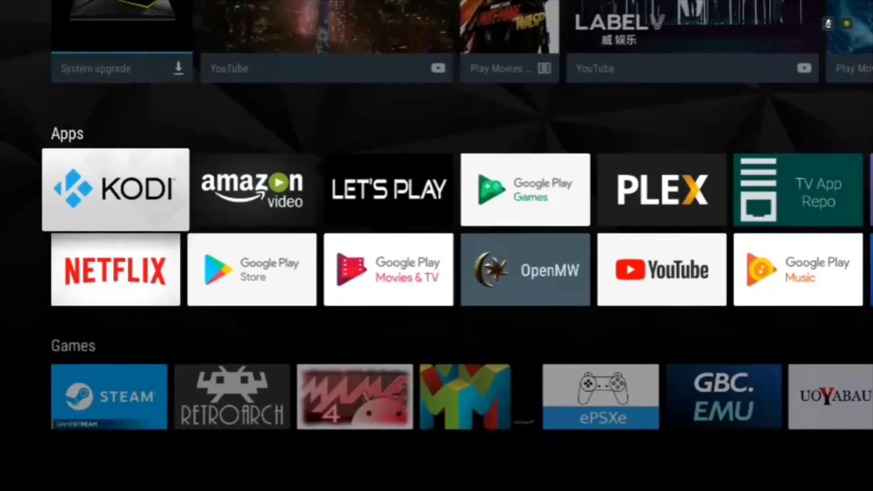
Launch RetroArch from the Games row and open Settings > Directory, highlighting Config
{"action": "key", "text": "Down"}
{"action": "key", "text": "Down"}
{"action": "key", "text": "Right"}
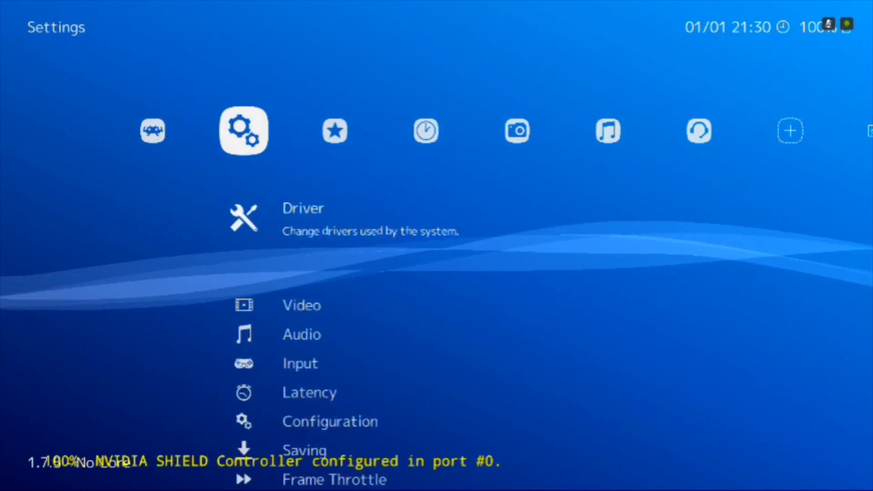
{"action": "key", "text": "Down"}
{"action": "key", "text": "Down"}
{"action": "key", "text": "Down"}
{"action": "key", "text": "Down"}
{"action": "key", "text": "Down"}
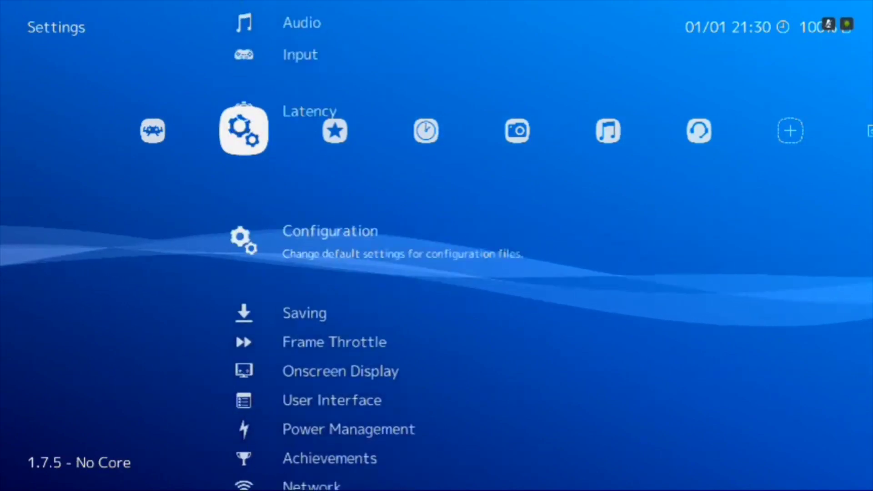
{"action": "key", "text": "Down"}
{"action": "key", "text": "Down"}
{"action": "key", "text": "Down"}
{"action": "key", "text": "Down"}
{"action": "key", "text": "Down"}
{"action": "key", "text": "Down"}
{"action": "key", "text": "Down"}
{"action": "key", "text": "Down"}
{"action": "key", "text": "Down"}
{"action": "key", "text": "Down"}
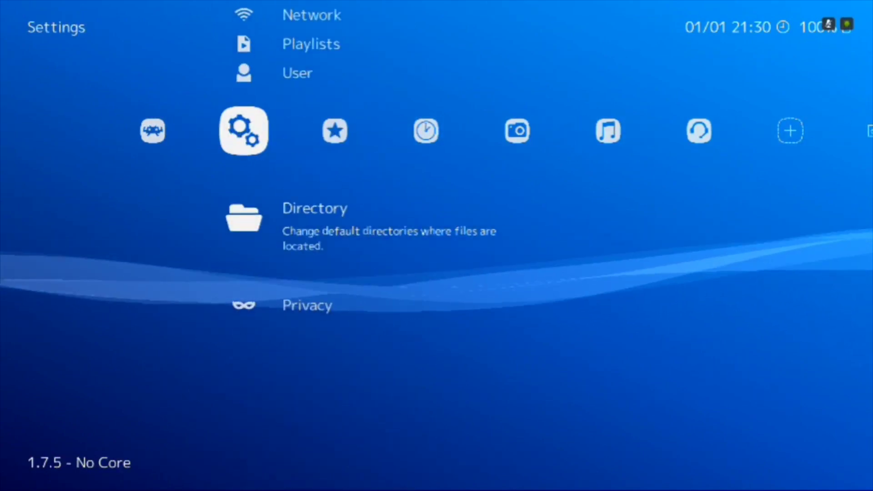
{"action": "key", "text": "Return"}
{"action": "key", "text": "Down"}
{"action": "key", "text": "Down"}
{"action": "key", "text": "Down"}
{"action": "key", "text": "Down"}
{"action": "key", "text": "Down"}
{"action": "key", "text": "Down"}
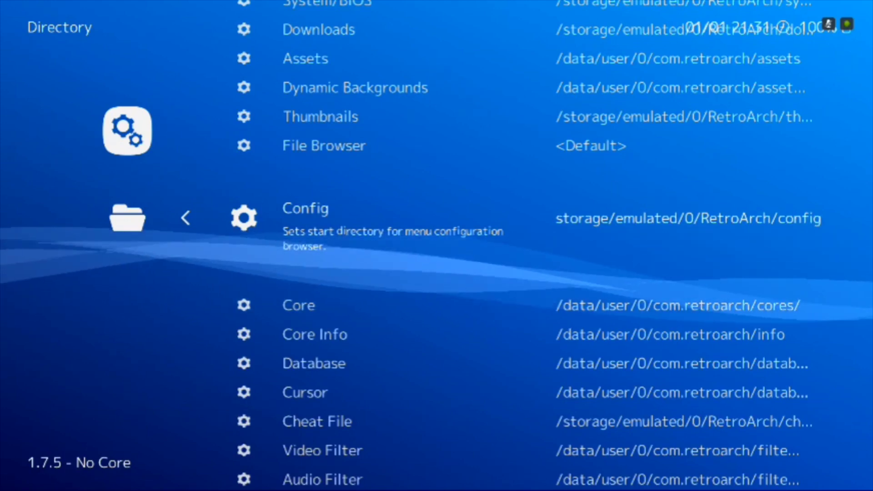
Point the Config directory to /storage/emulated/0/RetroArch/config using <Use this directory>
{"action": "key", "text": "Return"}
{"action": "key", "text": "Down"}
{"action": "key", "text": "Down"}
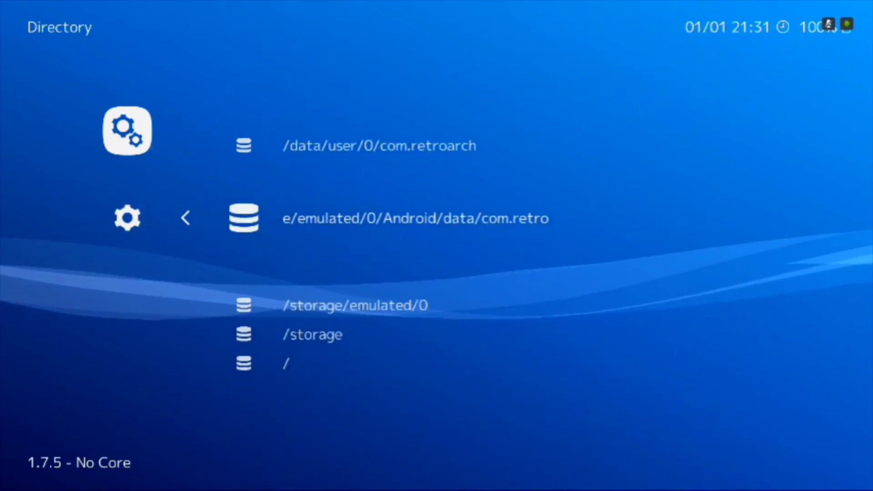
{"action": "key", "text": "Return"}
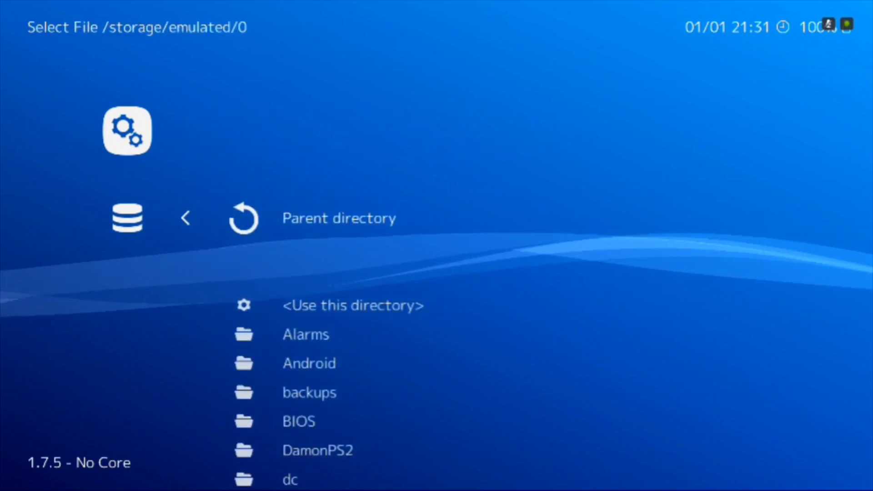
{"action": "key", "text": "Down"}
{"action": "key", "text": "Down"}
{"action": "key", "text": "Down"}
{"action": "key", "text": "Down"}
{"action": "key", "text": "Down"}
{"action": "key", "text": "Down"}
{"action": "key", "text": "Down"}
{"action": "key", "text": "Down"}
{"action": "key", "text": "Down"}
{"action": "key", "text": "Down"}
{"action": "key", "text": "Down"}
{"action": "key", "text": "Down"}
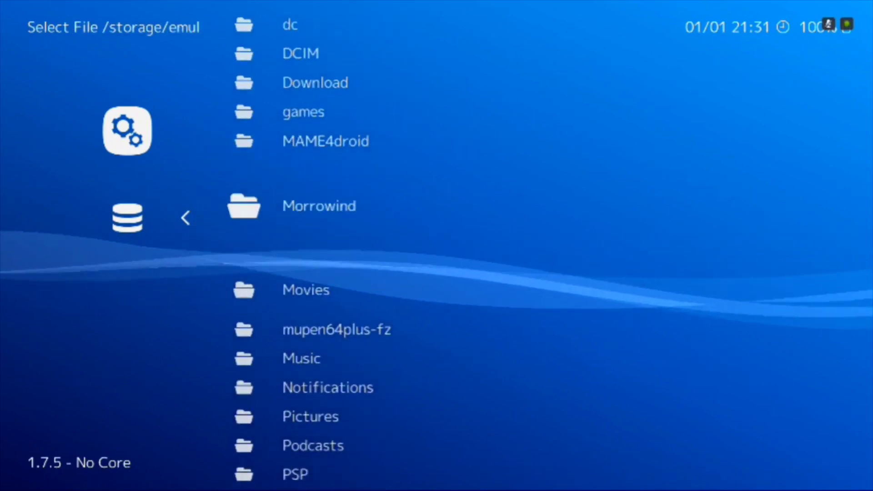
{"action": "key", "text": "Down"}
{"action": "key", "text": "Down"}
{"action": "key", "text": "Down"}
{"action": "key", "text": "Down"}
{"action": "key", "text": "Down"}
{"action": "key", "text": "Down"}
{"action": "key", "text": "Down"}
{"action": "key", "text": "Down"}
{"action": "key", "text": "Down"}
{"action": "key", "text": "Return"}
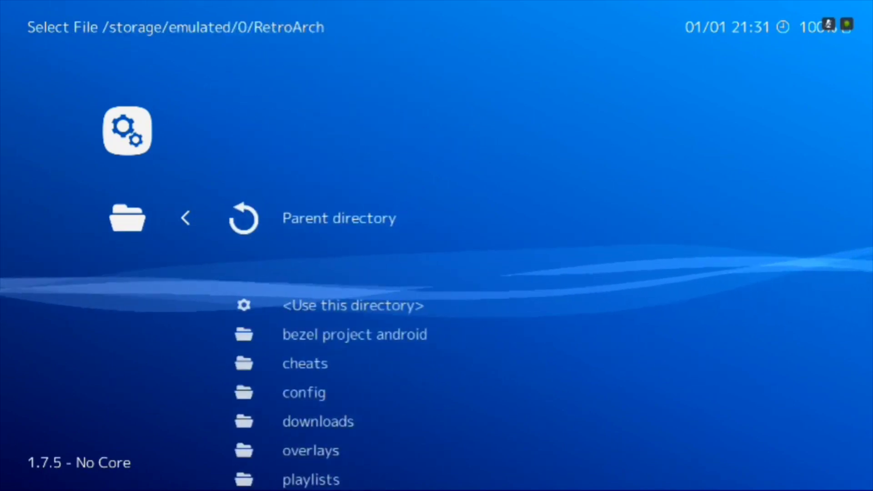
{"action": "key", "text": "Down"}
{"action": "key", "text": "Down"}
{"action": "key", "text": "Down"}
{"action": "key", "text": "Down"}
{"action": "key", "text": "Return"}
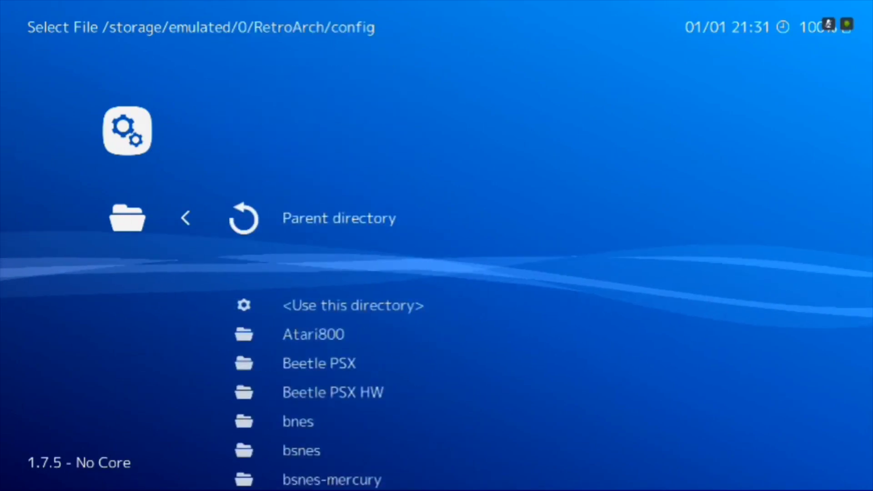
{"action": "key", "text": "Down"}
{"action": "key", "text": "Return"}
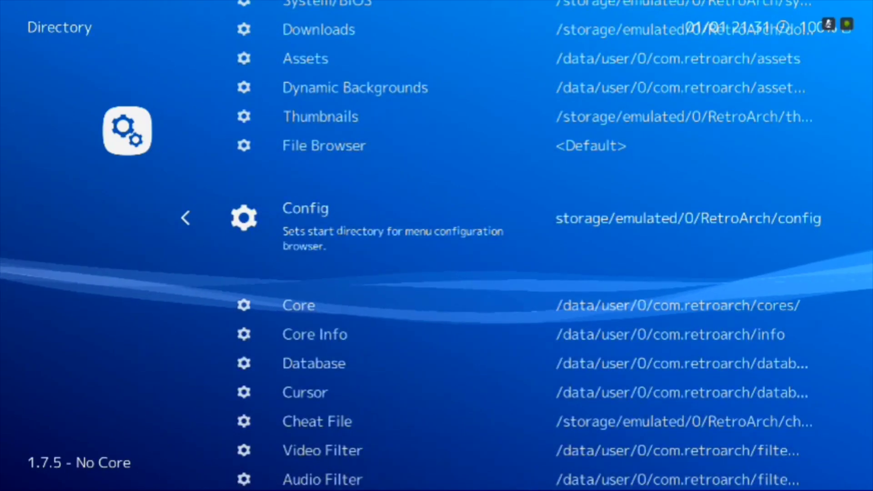
{"action": "key", "text": "Down"}
{"action": "key", "text": "Down"}
{"action": "key", "text": "Down"}
{"action": "key", "text": "Down"}
{"action": "key", "text": "Down"}
{"action": "key", "text": "Down"}
{"action": "key", "text": "Down"}
{"action": "key", "text": "Down"}
{"action": "key", "text": "Down"}
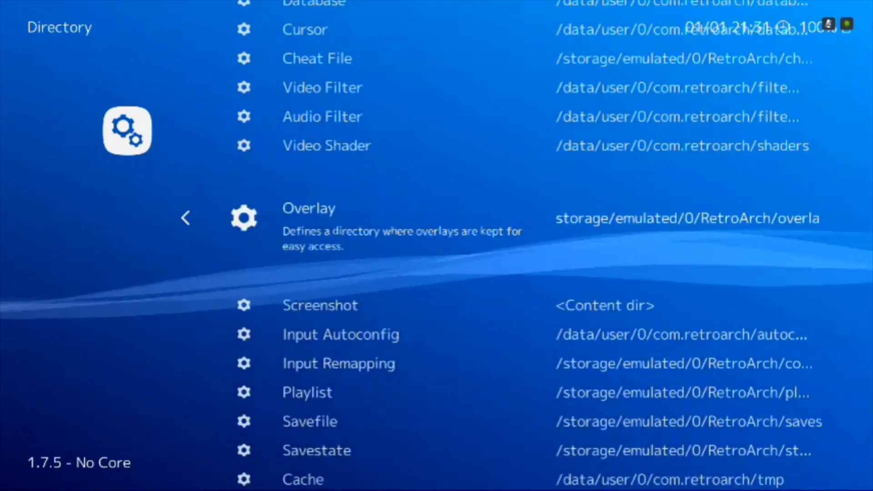
Point the Overlay directory to /storage/emulated/0/RetroArch/overlays using <Use this directory>
{"action": "key", "text": "Return"}
{"action": "key", "text": "Down"}
{"action": "key", "text": "Down"}
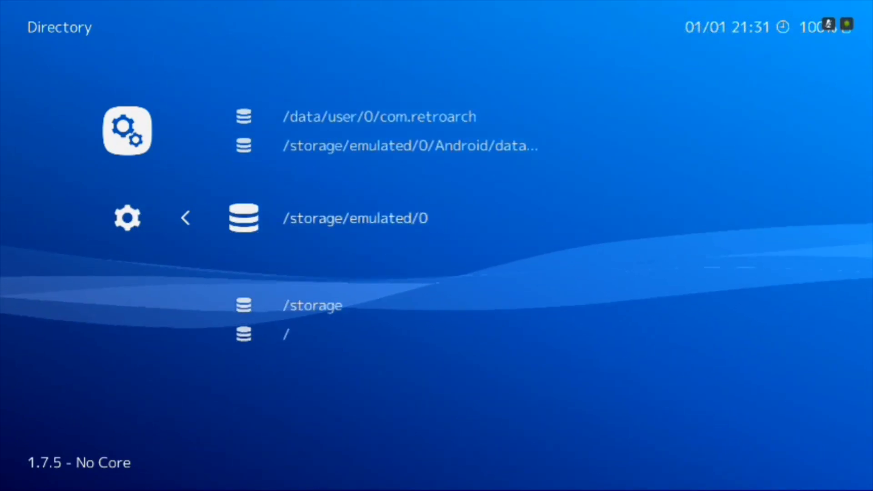
{"action": "key", "text": "Return"}
{"action": "key", "text": "Down"}
{"action": "key", "text": "Down"}
{"action": "key", "text": "Down"}
{"action": "key", "text": "Down"}
{"action": "key", "text": "Down"}
{"action": "key", "text": "Down"}
{"action": "key", "text": "Down"}
{"action": "key", "text": "Down"}
{"action": "key", "text": "Down"}
{"action": "key", "text": "Down"}
{"action": "key", "text": "Down"}
{"action": "key", "text": "Down"}
{"action": "key", "text": "Down"}
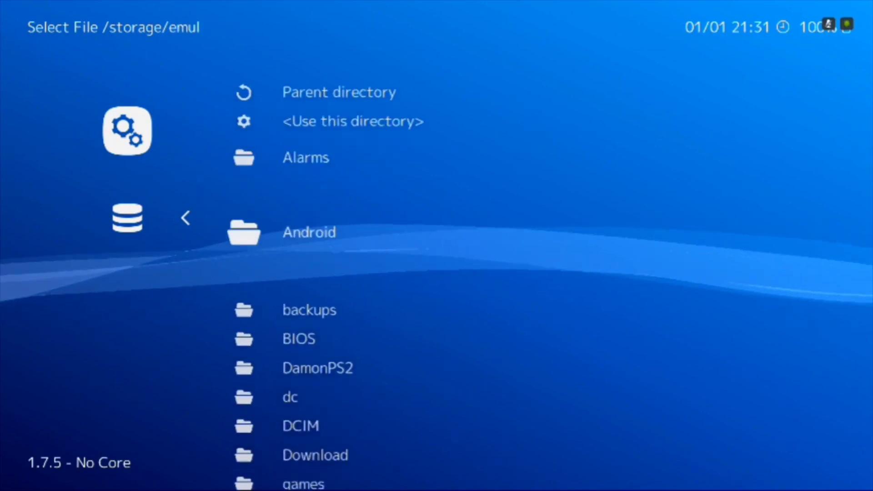
{"action": "key", "text": "Down"}
{"action": "key", "text": "Down"}
{"action": "key", "text": "Down"}
{"action": "key", "text": "Down"}
{"action": "key", "text": "Down"}
{"action": "key", "text": "Down"}
{"action": "key", "text": "Down"}
{"action": "key", "text": "Down"}
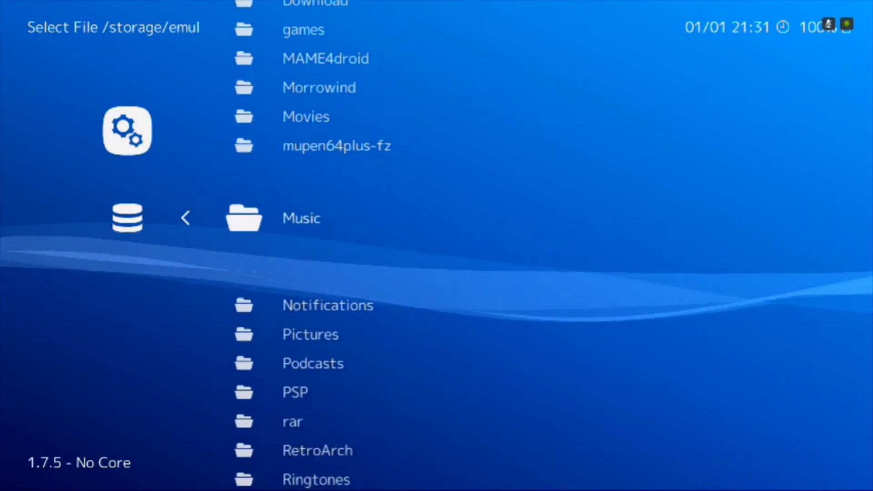
{"action": "key", "text": "Return"}
{"action": "key", "text": "Down"}
{"action": "key", "text": "Down"}
{"action": "key", "text": "Down"}
{"action": "key", "text": "Down"}
{"action": "key", "text": "Down"}
{"action": "key", "text": "Down"}
{"action": "key", "text": "Return"}
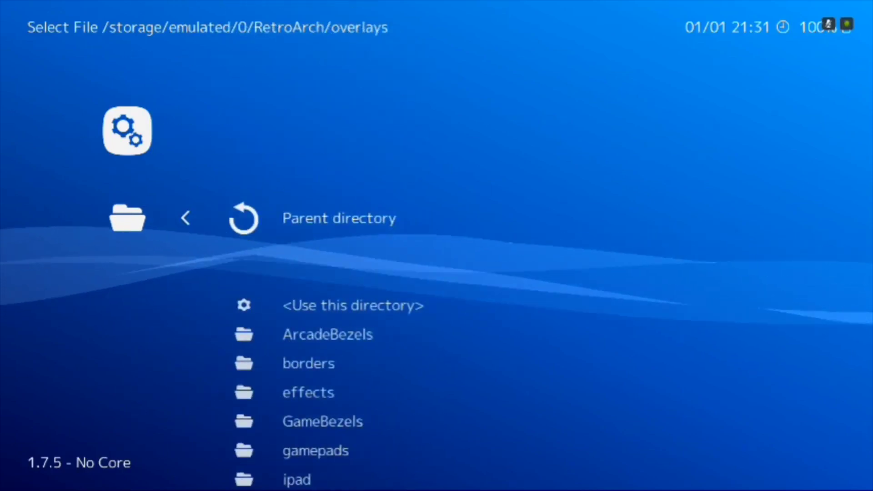
{"action": "key", "text": "Down"}
{"action": "key", "text": "Return"}
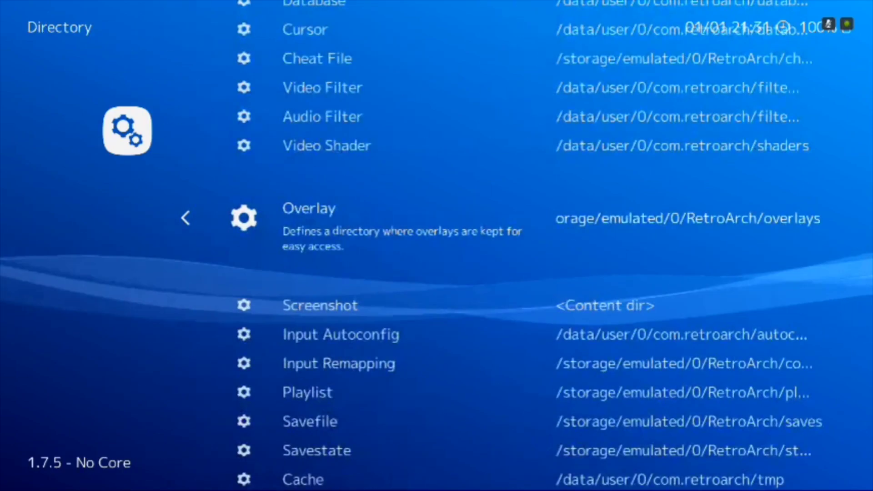
Quit RetroArch from the Main Menu and relaunch it from the Games row
{"action": "key", "text": "BackSpace"}
{"action": "key", "text": "Left"}
{"action": "key", "text": "Left"}
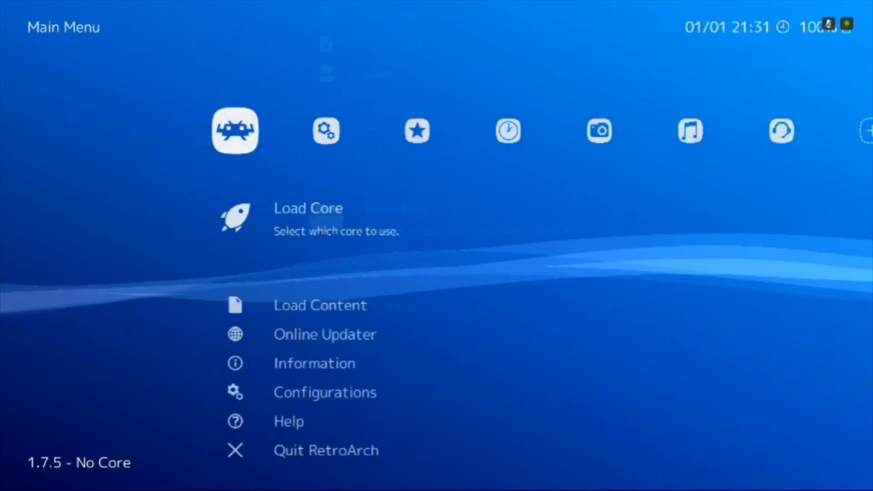
{"action": "key", "text": "Right"}
{"action": "key", "text": "Down"}
{"action": "key", "text": "Down"}
{"action": "key", "text": "Down"}
{"action": "key", "text": "Down"}
{"action": "key", "text": "Down"}
{"action": "key", "text": "Down"}
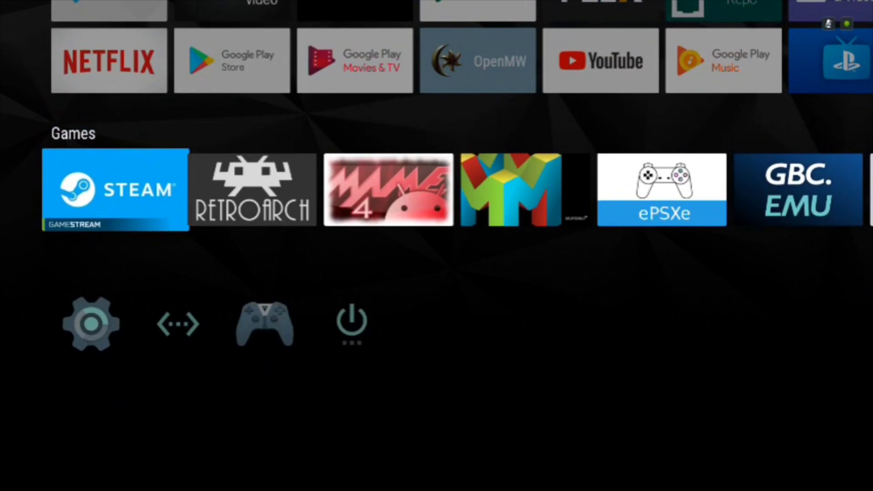
{"action": "key", "text": "Right"}
{"action": "key", "text": "Return"}
{"action": "key", "text": "Down"}
{"action": "key", "text": "Down"}
{"action": "key", "text": "Down"}
{"action": "key", "text": "Down"}
{"action": "key", "text": "Return"}
{"action": "key", "text": "Down"}
{"action": "key", "text": "Down"}
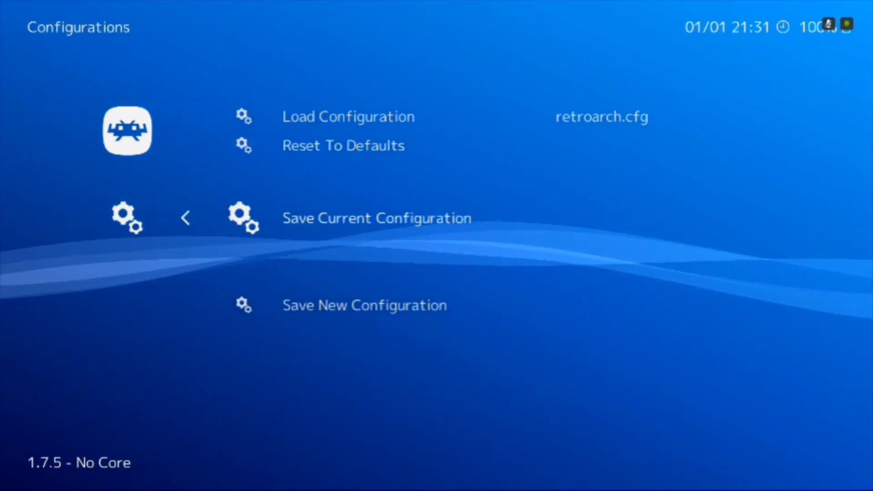
{"action": "key", "text": "Up"}
{"action": "key", "text": "Up"}
{"action": "key", "text": "BackSpace"}
{"action": "key", "text": "Up"}
{"action": "key", "text": "Up"}
{"action": "key", "text": "Up"}
{"action": "key", "text": "Up"}
{"action": "key", "text": "Up"}
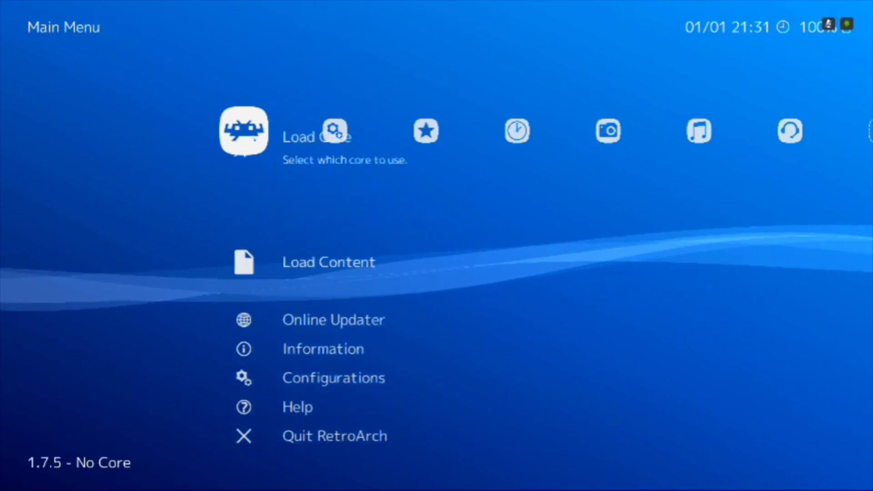
Open Download a Core and browse past the Nintendo NES / Famicom cores toward Snes9x
{"action": "key", "text": "Down"}
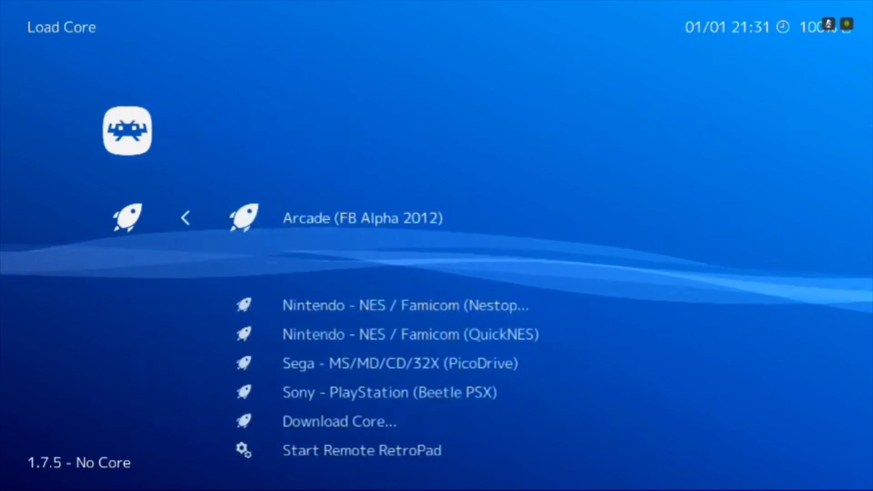
{"action": "key", "text": "Down"}
{"action": "key", "text": "Down"}
{"action": "key", "text": "Down"}
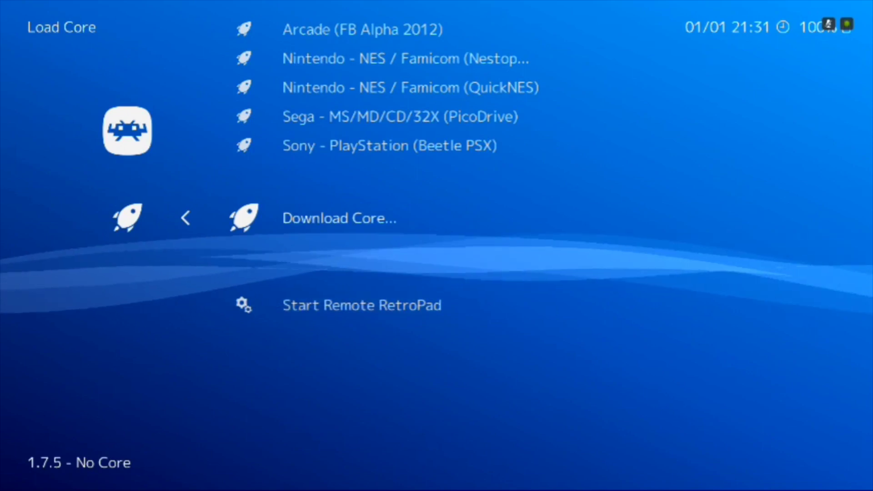
{"action": "key", "text": "Return"}
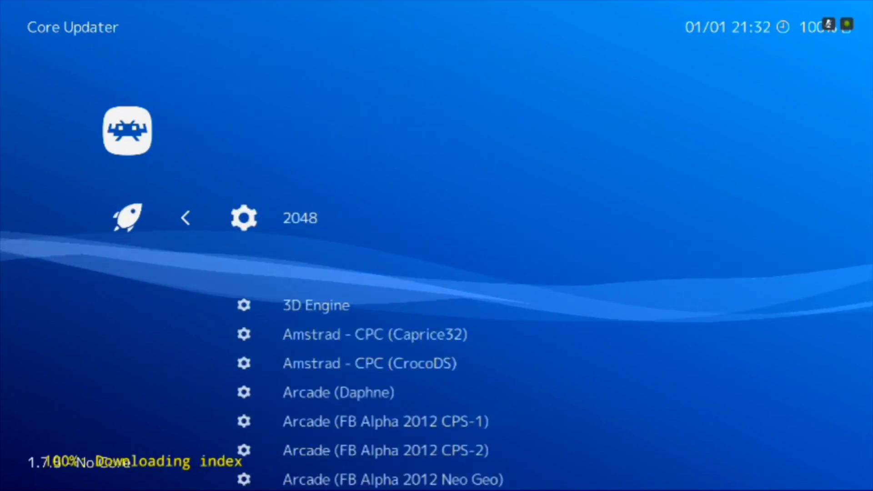
{"action": "key", "text": "Down"}
{"action": "key", "text": "Down"}
{"action": "key", "text": "Down"}
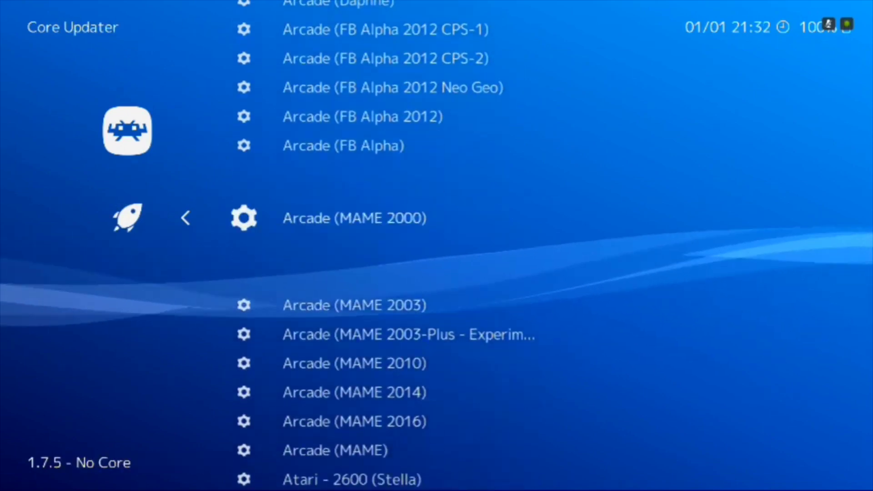
{"action": "key", "text": "Down"}
{"action": "key", "text": "Down"}
{"action": "key", "text": "Down"}
{"action": "key", "text": "Down"}
{"action": "key", "text": "Down"}
{"action": "key", "text": "Down"}
{"action": "key", "text": "Down"}
{"action": "key", "text": "Down"}
{"action": "key", "text": "Down"}
{"action": "key", "text": "Down"}
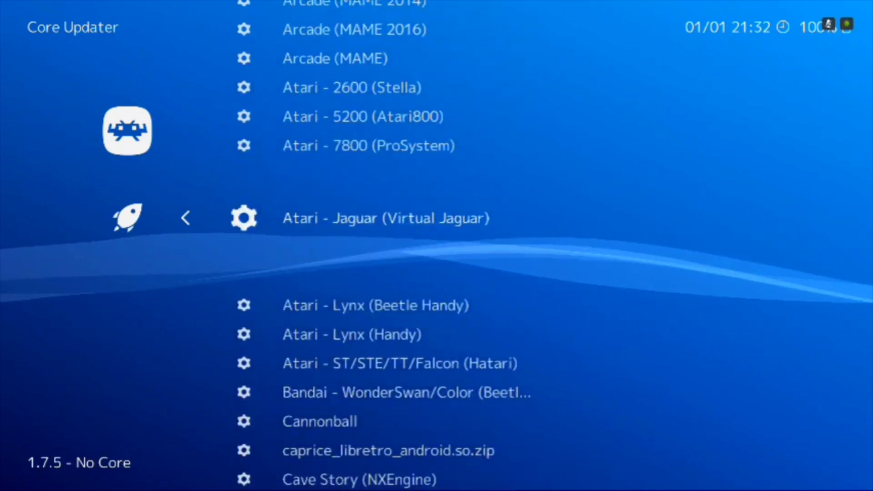
{"action": "key", "text": "Down"}
{"action": "key", "text": "Down"}
{"action": "key", "text": "Down"}
{"action": "key", "text": "Down"}
{"action": "key", "text": "Down"}
{"action": "key", "text": "Down"}
{"action": "key", "text": "Down"}
{"action": "key", "text": "Down"}
{"action": "key", "text": "Down"}
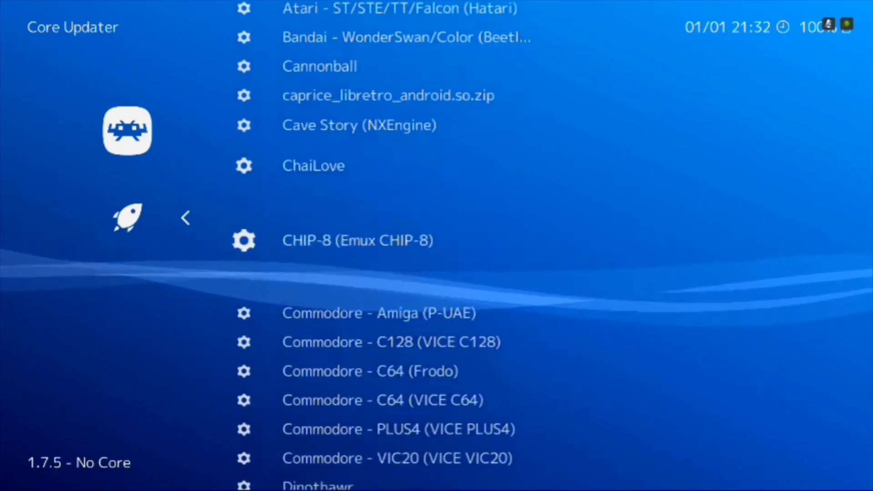
{"action": "key", "text": "Down"}
{"action": "key", "text": "Down"}
{"action": "key", "text": "Down"}
{"action": "key", "text": "Down"}
{"action": "key", "text": "Down"}
{"action": "key", "text": "Down"}
{"action": "key", "text": "Down"}
{"action": "key", "text": "Down"}
{"action": "key", "text": "Down"}
{"action": "key", "text": "Down"}
{"action": "key", "text": "Down"}
{"action": "key", "text": "Down"}
{"action": "key", "text": "Down"}
{"action": "key", "text": "Down"}
{"action": "key", "text": "Down"}
{"action": "key", "text": "Down"}
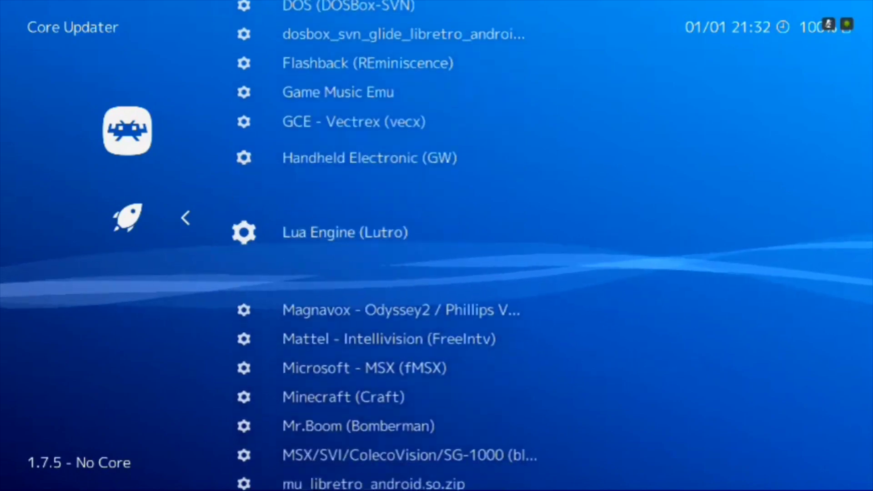
{"action": "key", "text": "Down"}
{"action": "key", "text": "Down"}
{"action": "key", "text": "Down"}
{"action": "key", "text": "Down"}
{"action": "key", "text": "Down"}
{"action": "key", "text": "Down"}
{"action": "key", "text": "Down"}
{"action": "key", "text": "Down"}
{"action": "key", "text": "Down"}
{"action": "key", "text": "Down"}
{"action": "key", "text": "Down"}
{"action": "key", "text": "Down"}
{"action": "key", "text": "Down"}
{"action": "key", "text": "Down"}
{"action": "key", "text": "Down"}
{"action": "key", "text": "Down"}
{"action": "key", "text": "Down"}
{"action": "key", "text": "Down"}
{"action": "key", "text": "Down"}
{"action": "key", "text": "Down"}
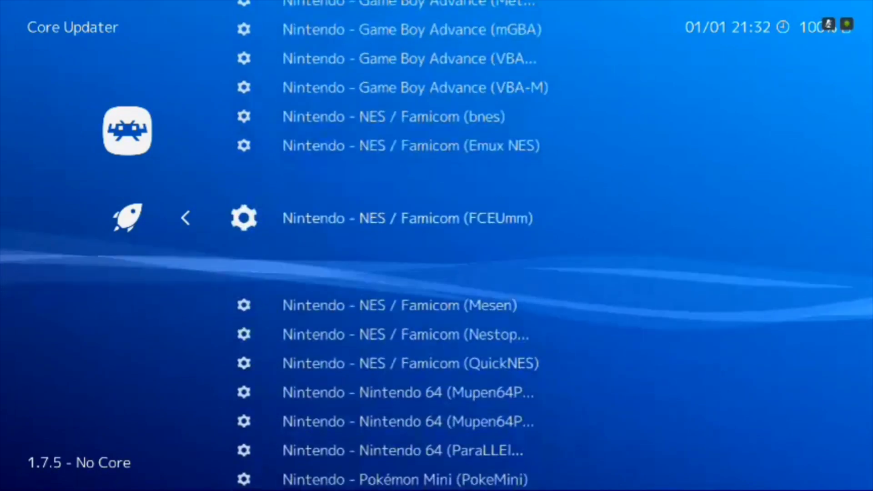
{"action": "key", "text": "Down"}
{"action": "key", "text": "Down"}
{"action": "key", "text": "Down"}
{"action": "key", "text": "Down"}
{"action": "key", "text": "Down"}
{"action": "key", "text": "Down"}
{"action": "key", "text": "Down"}
{"action": "key", "text": "Down"}
{"action": "key", "text": "Down"}
{"action": "key", "text": "Down"}
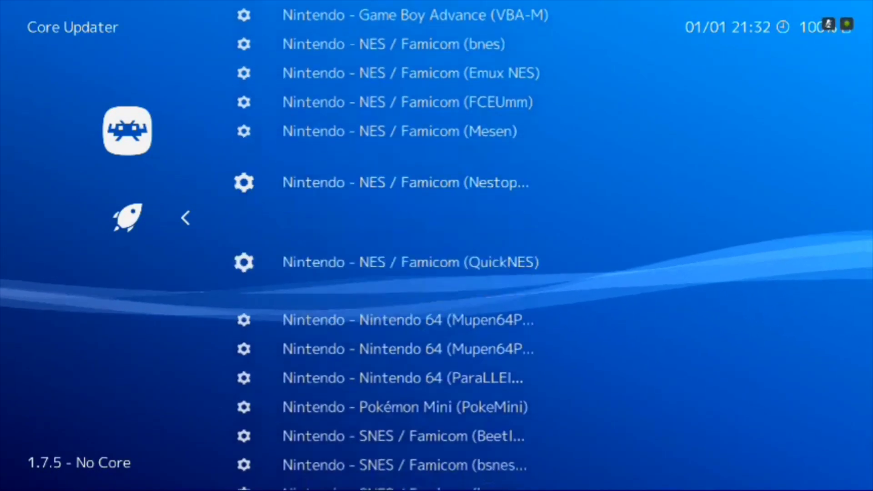
{"action": "key", "text": "Down"}
{"action": "key", "text": "Down"}
{"action": "key", "text": "Down"}
{"action": "key", "text": "Down"}
{"action": "key", "text": "Down"}
{"action": "key", "text": "Down"}
{"action": "key", "text": "Down"}
{"action": "key", "text": "Down"}
{"action": "key", "text": "Down"}
{"action": "key", "text": "Down"}
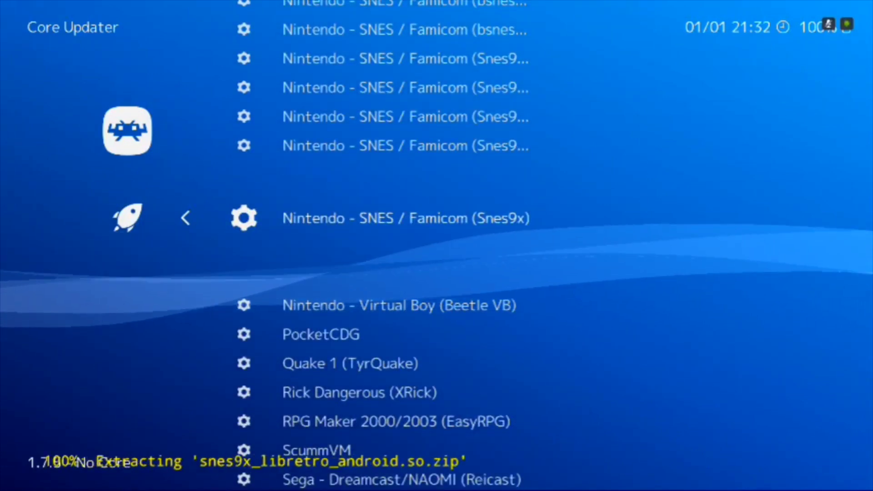
Return to the main menu and look through the installed cores in Load Core
{"action": "key", "text": "BackSpace"}
{"action": "key", "text": "BackSpace"}
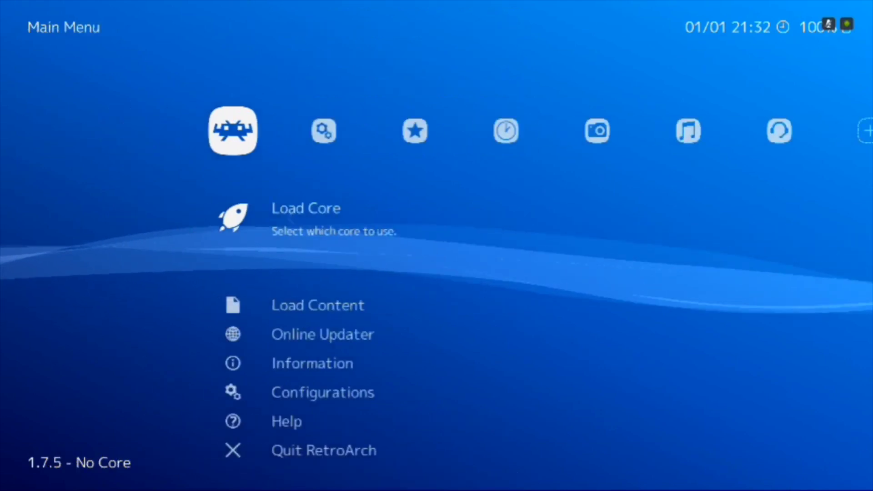
{"action": "key", "text": "Return"}
{"action": "key", "text": "Down"}
{"action": "key", "text": "Down"}
{"action": "key", "text": "Down"}
{"action": "key", "text": "Down"}
{"action": "key", "text": "Down"}
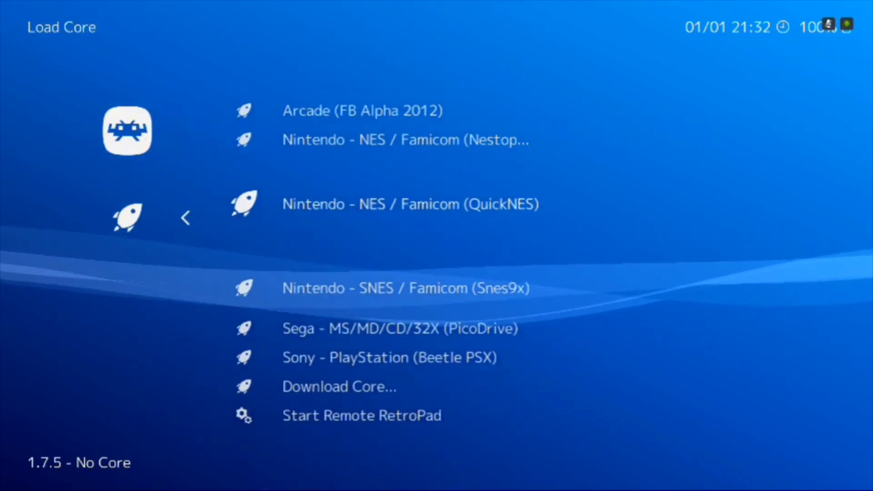
{"action": "key", "text": "Up"}
{"action": "key", "text": "Up"}
{"action": "key", "text": "BackSpace"}
Start Import content > Scan File and browse into /storage/emulated/0/games
{"action": "key", "text": "Right"}
{"action": "key", "text": "Right"}
{"action": "key", "text": "Right"}
{"action": "key", "text": "Right"}
{"action": "key", "text": "Right"}
{"action": "key", "text": "Right"}
{"action": "key", "text": "Right"}
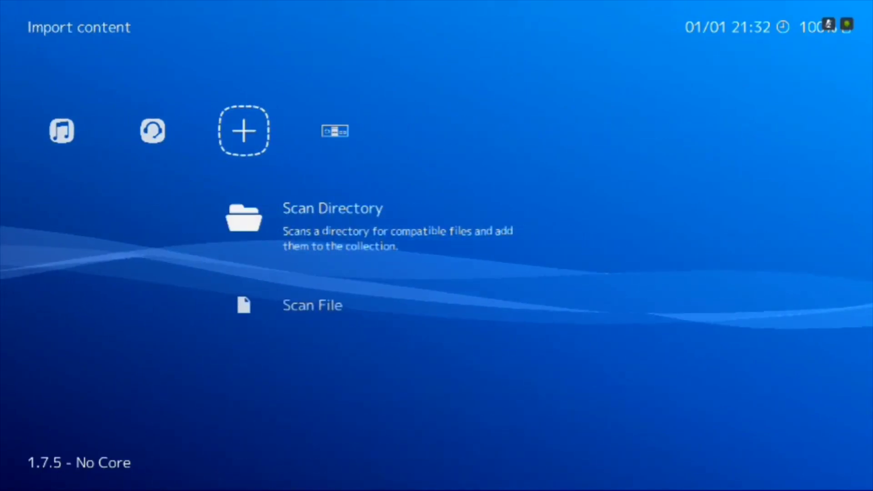
{"action": "key", "text": "Down"}
{"action": "key", "text": "Return"}
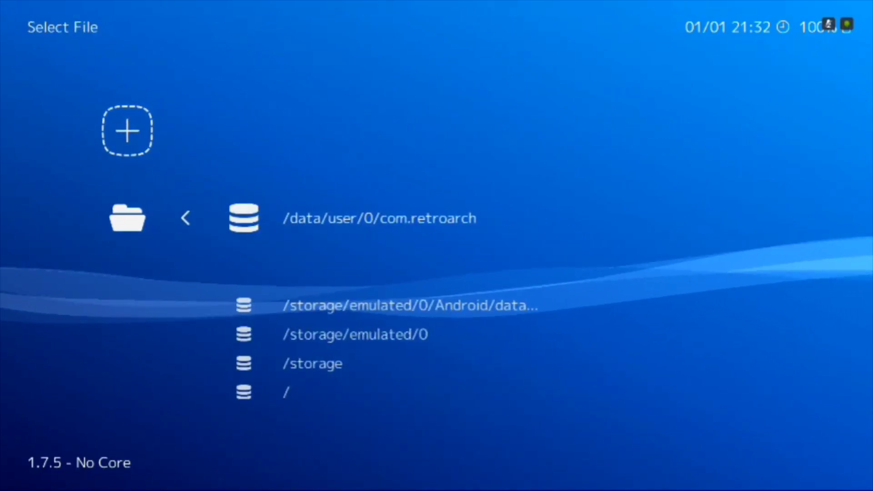
{"action": "key", "text": "Down"}
{"action": "key", "text": "Return"}
{"action": "key", "text": "Down"}
{"action": "key", "text": "Down"}
{"action": "key", "text": "Down"}
{"action": "key", "text": "Down"}
{"action": "key", "text": "Down"}
Open games/nes/Roms, find it empty, and back out to the storage folders
{"action": "key", "text": "Down"}
{"action": "key", "text": "Down"}
{"action": "key", "text": "Down"}
{"action": "key", "text": "Down"}
{"action": "key", "text": "Down"}
{"action": "key", "text": "Return"}
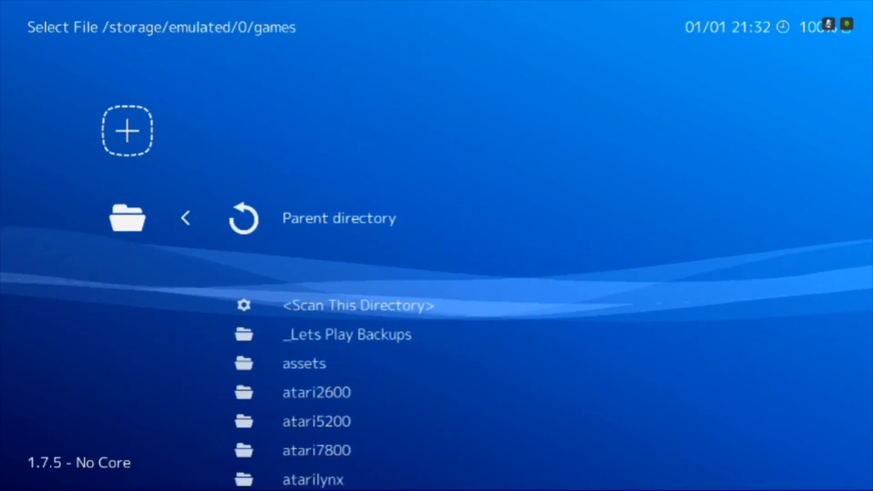
{"action": "key", "text": "Down"}
{"action": "key", "text": "Down"}
{"action": "key", "text": "Down"}
{"action": "key", "text": "Down"}
{"action": "key", "text": "Down"}
{"action": "key", "text": "Down"}
{"action": "key", "text": "Down"}
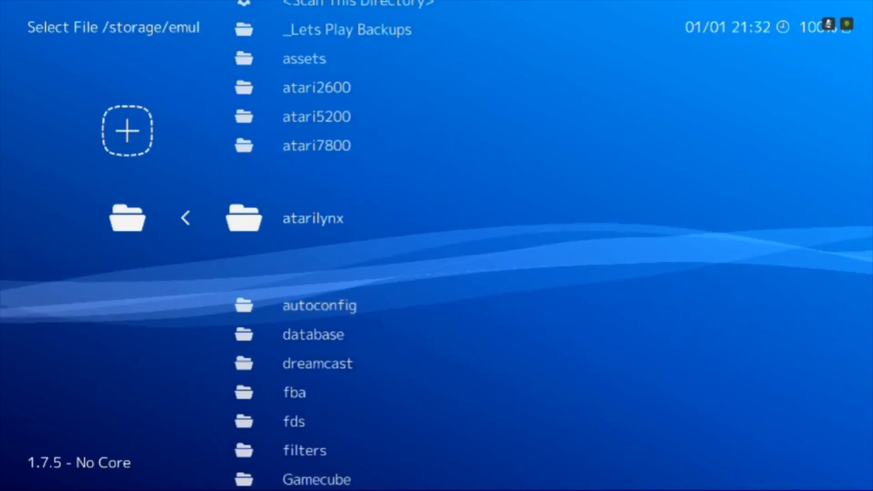
{"action": "key", "text": "Up"}
{"action": "key", "text": "Up"}
{"action": "key", "text": "Down"}
{"action": "key", "text": "Down"}
{"action": "key", "text": "Down"}
{"action": "key", "text": "Down"}
{"action": "key", "text": "Down"}
{"action": "key", "text": "Down"}
{"action": "key", "text": "Down"}
{"action": "key", "text": "Down"}
{"action": "key", "text": "Down"}
{"action": "key", "text": "Down"}
{"action": "key", "text": "Down"}
{"action": "key", "text": "Down"}
{"action": "key", "text": "Down"}
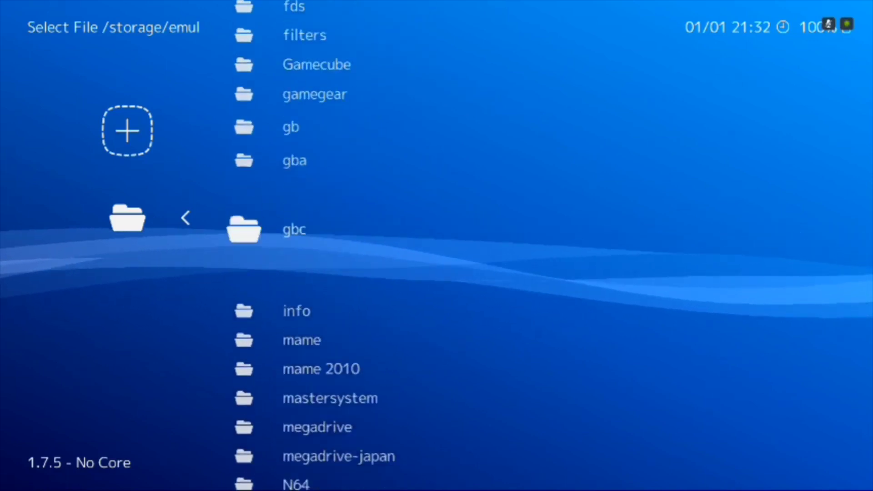
{"action": "key", "text": "Down"}
{"action": "key", "text": "Down"}
{"action": "key", "text": "Down"}
{"action": "key", "text": "Down"}
{"action": "key", "text": "Down"}
{"action": "key", "text": "Down"}
{"action": "key", "text": "Down"}
{"action": "key", "text": "Down"}
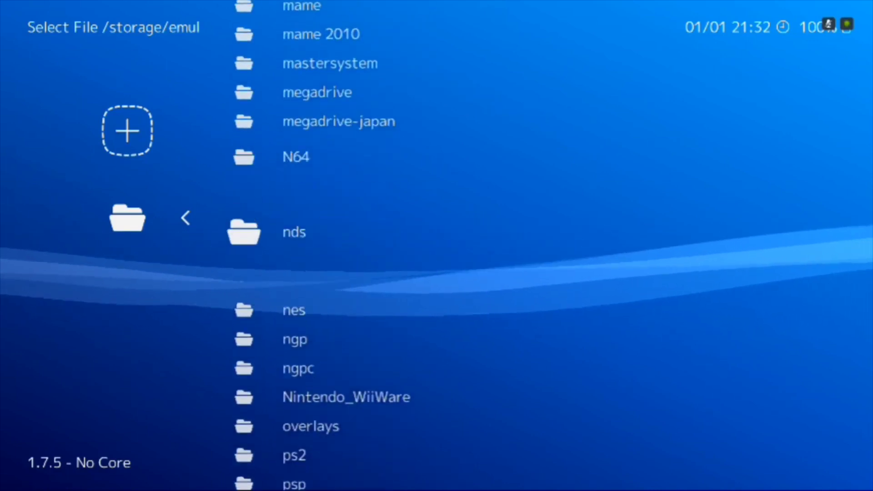
{"action": "key", "text": "Down"}
{"action": "key", "text": "Return"}
{"action": "key", "text": "Down"}
{"action": "key", "text": "Down"}
{"action": "key", "text": "Down"}
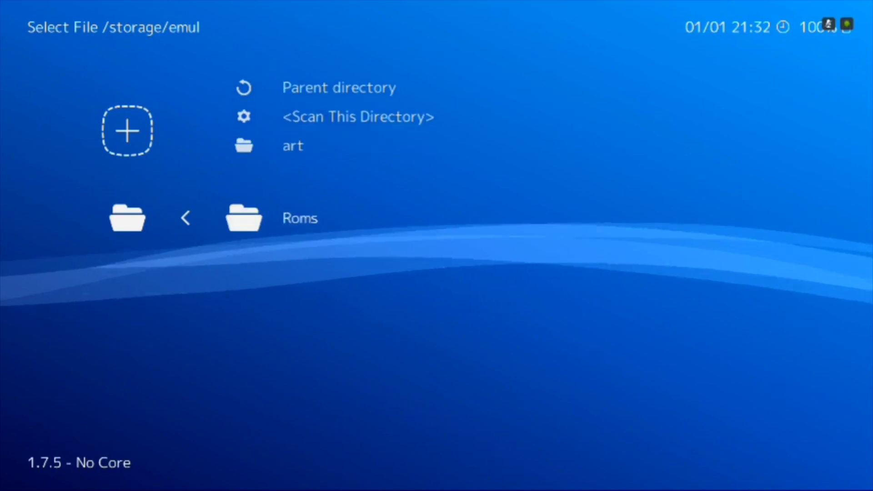
{"action": "key", "text": "Return"}
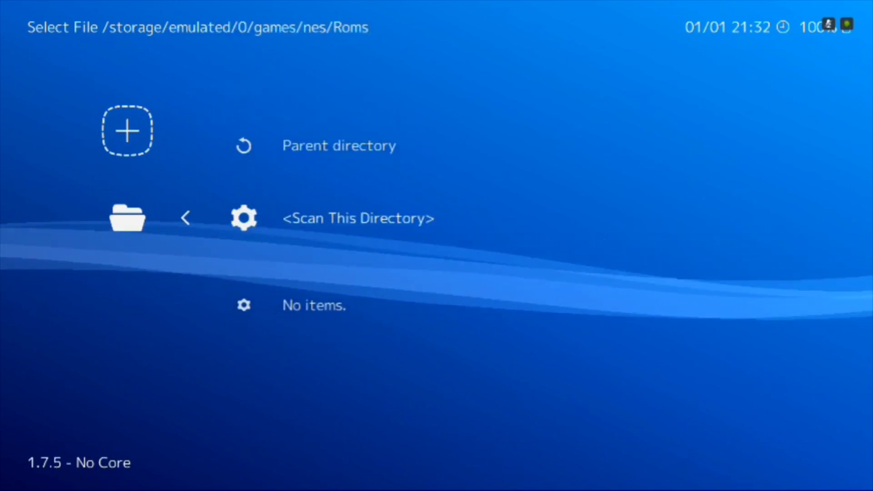
{"action": "key", "text": "BackSpace"}
{"action": "key", "text": "BackSpace"}
{"action": "key", "text": "BackSpace"}
{"action": "key", "text": "BackSpace"}
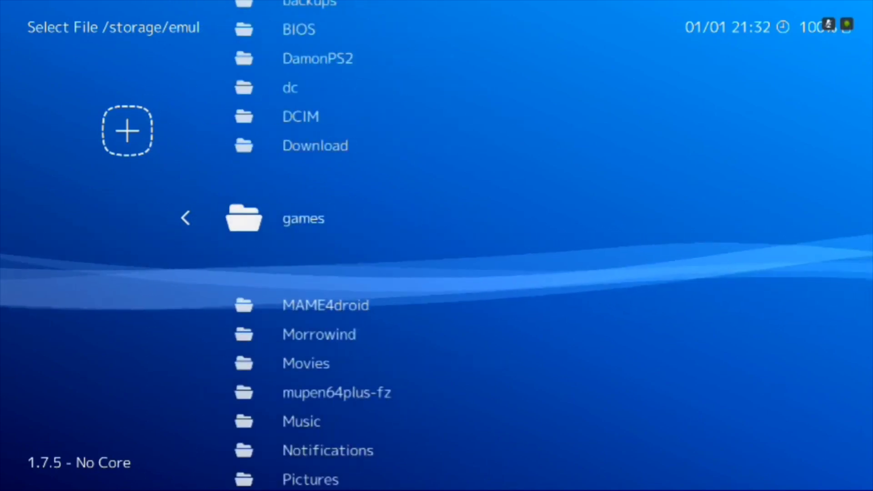
Select Attack of the Killer Tomatoes in the Nintendo Entertainment System playlist
{"action": "key", "text": "BackSpace"}
{"action": "key", "text": "Right"}
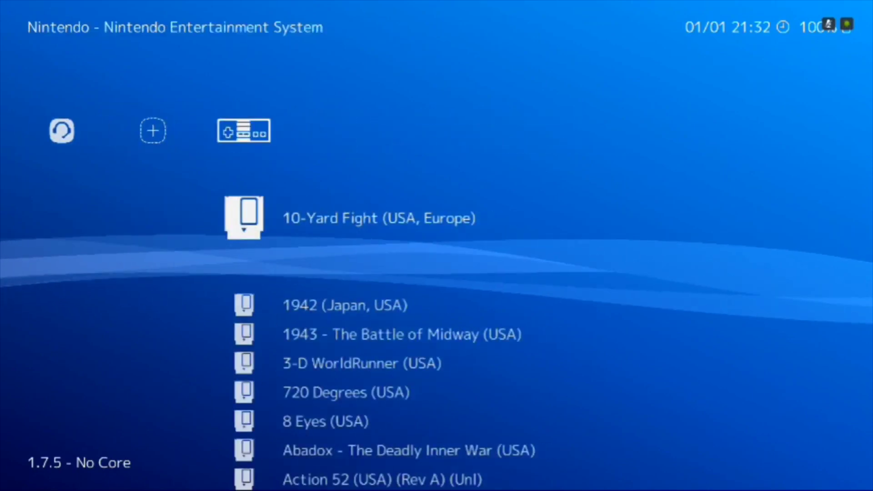
{"action": "key", "text": "Down"}
{"action": "key", "text": "Down"}
{"action": "key", "text": "Down"}
{"action": "key", "text": "Down"}
{"action": "key", "text": "Down"}
{"action": "key", "text": "Down"}
{"action": "key", "text": "Down"}
{"action": "key", "text": "Down"}
{"action": "key", "text": "Down"}
{"action": "key", "text": "Down"}
{"action": "key", "text": "Down"}
{"action": "key", "text": "Down"}
{"action": "key", "text": "Down"}
{"action": "key", "text": "Down"}
{"action": "key", "text": "Down"}
{"action": "key", "text": "Down"}
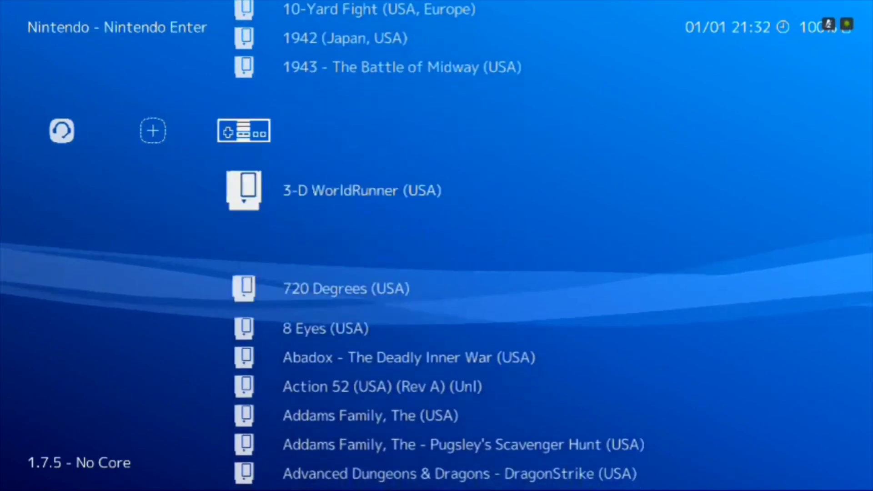
{"action": "key", "text": "Down"}
{"action": "key", "text": "Down"}
{"action": "key", "text": "Down"}
{"action": "key", "text": "Down"}
{"action": "key", "text": "Down"}
{"action": "key", "text": "Down"}
{"action": "key", "text": "Down"}
{"action": "key", "text": "Down"}
{"action": "key", "text": "Down"}
{"action": "key", "text": "Down"}
{"action": "key", "text": "Down"}
{"action": "key", "text": "Down"}
{"action": "key", "text": "Down"}
{"action": "key", "text": "Down"}
{"action": "key", "text": "Down"}
{"action": "key", "text": "Down"}
{"action": "key", "text": "Down"}
{"action": "key", "text": "Down"}
{"action": "key", "text": "Down"}
{"action": "key", "text": "Down"}
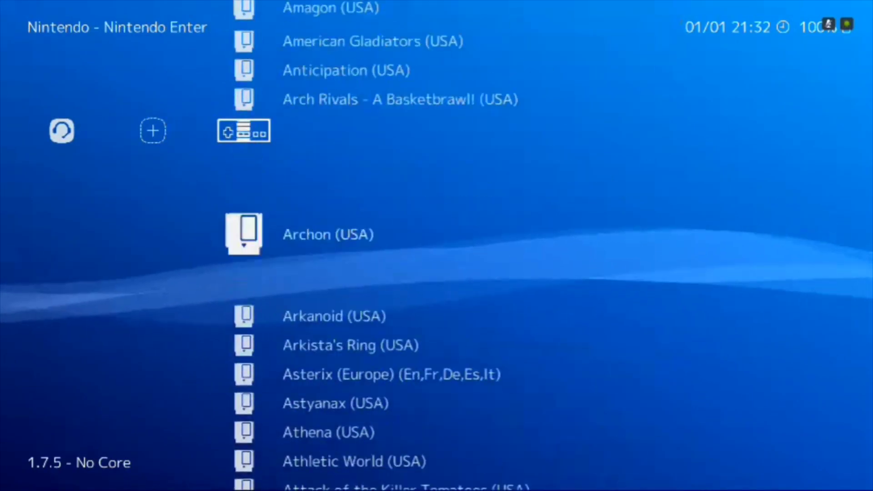
{"action": "key", "text": "Down"}
{"action": "key", "text": "Down"}
{"action": "key", "text": "Down"}
{"action": "key", "text": "Down"}
{"action": "key", "text": "Down"}
{"action": "key", "text": "Down"}
{"action": "key", "text": "Down"}
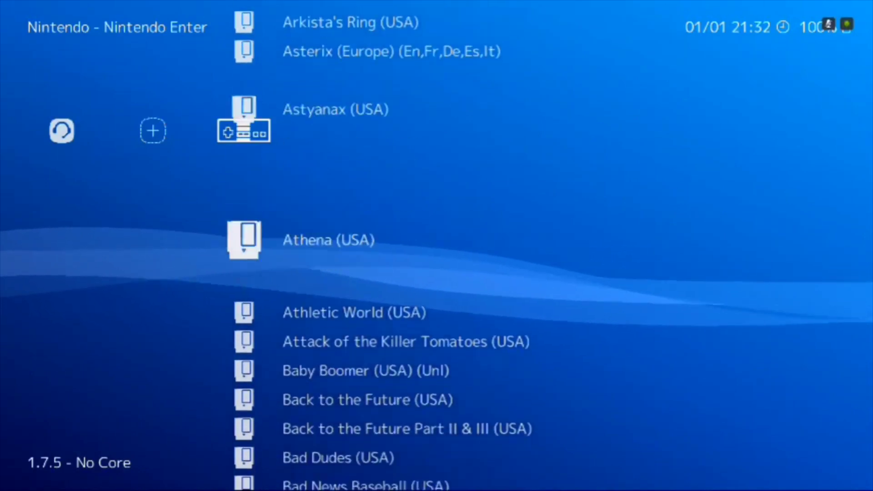
Run Attack of the Killer Tomatoes with Nestopia UE and pause it into the Quick Menu
{"action": "key", "text": "Return"}
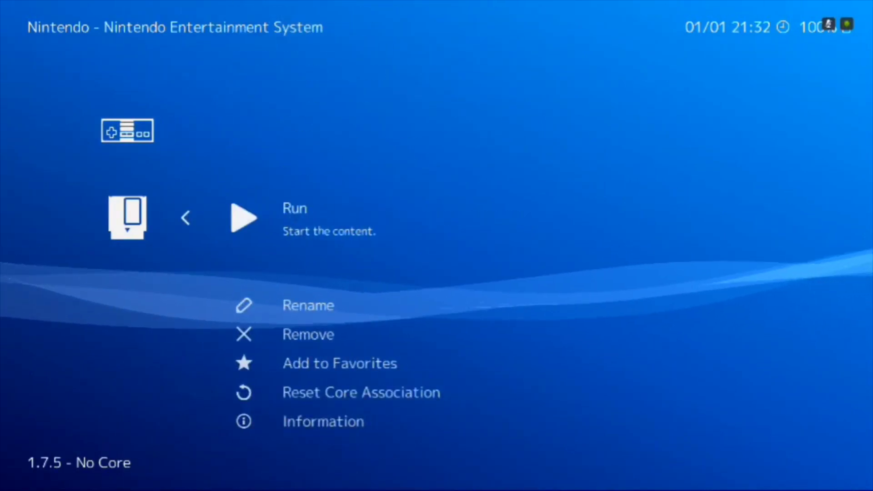
{"action": "key", "text": "Return"}
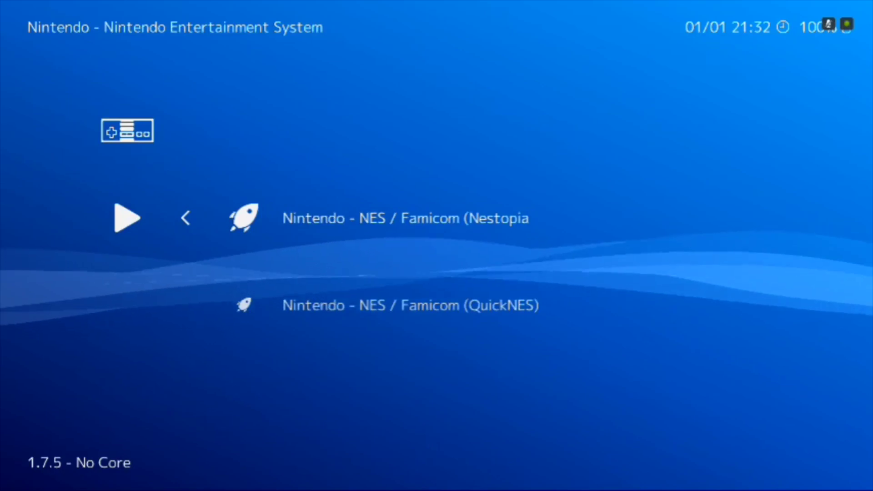
{"action": "key", "text": "Down"}
{"action": "key", "text": "Up"}
{"action": "key", "text": "BackSpace"}
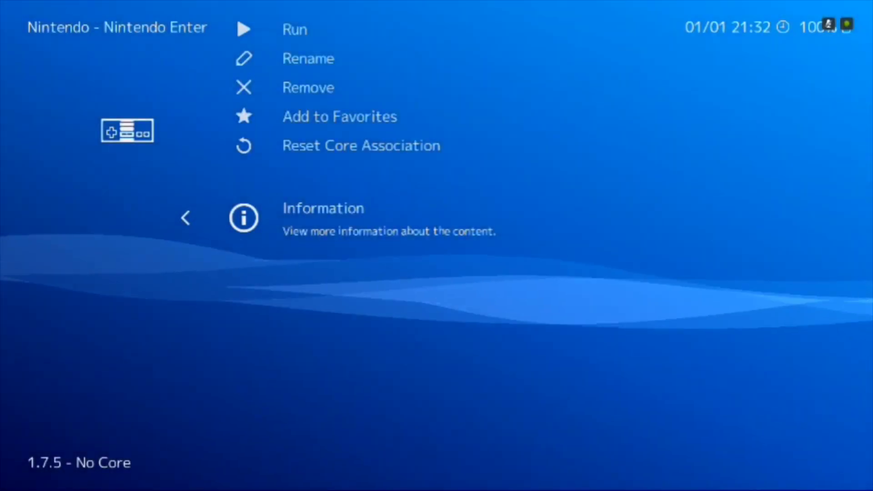
{"action": "key", "text": "Up"}
{"action": "key", "text": "Up"}
{"action": "key", "text": "Up"}
{"action": "key", "text": "Up"}
{"action": "key", "text": "Up"}
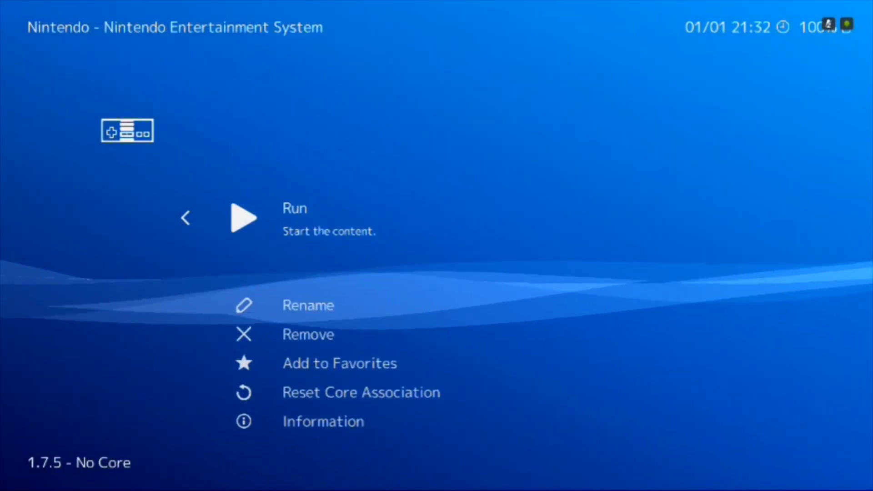
{"action": "key", "text": "Return"}
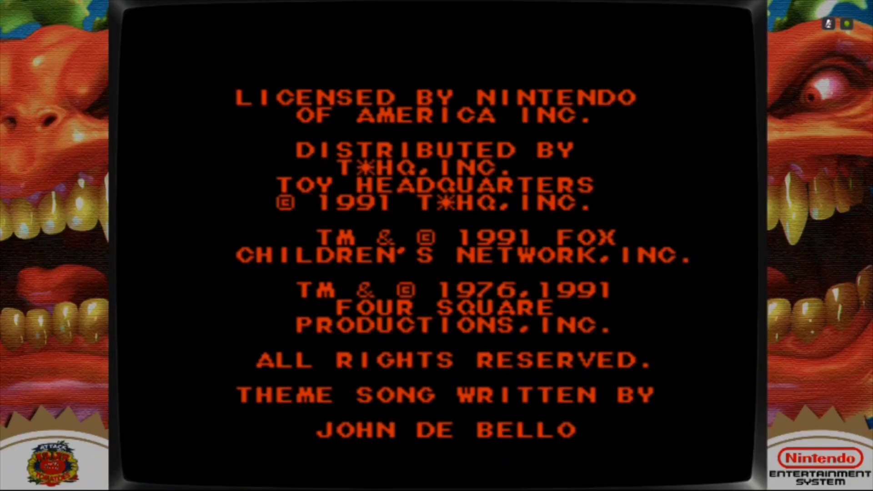
{"action": "key", "text": "F1"}
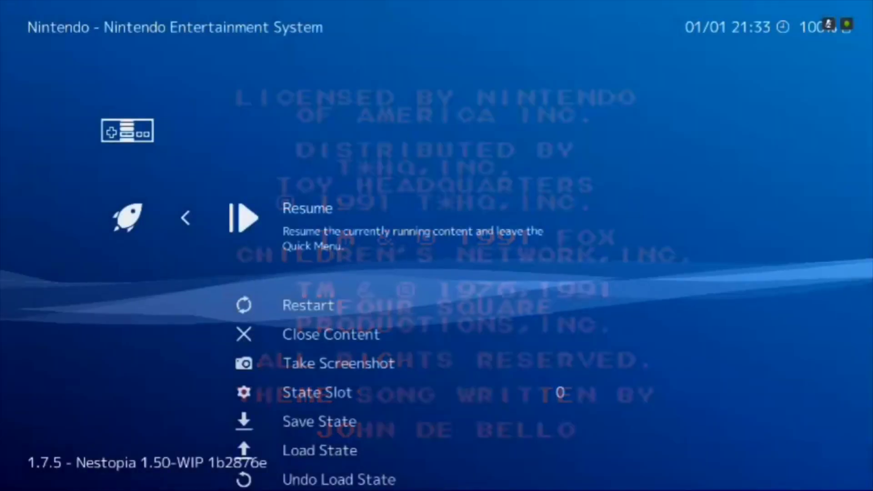
Close the running game and open the Back to the Future (USA) entry
{"action": "key", "text": "Down"}
{"action": "key", "text": "Down"}
{"action": "key", "text": "Return"}
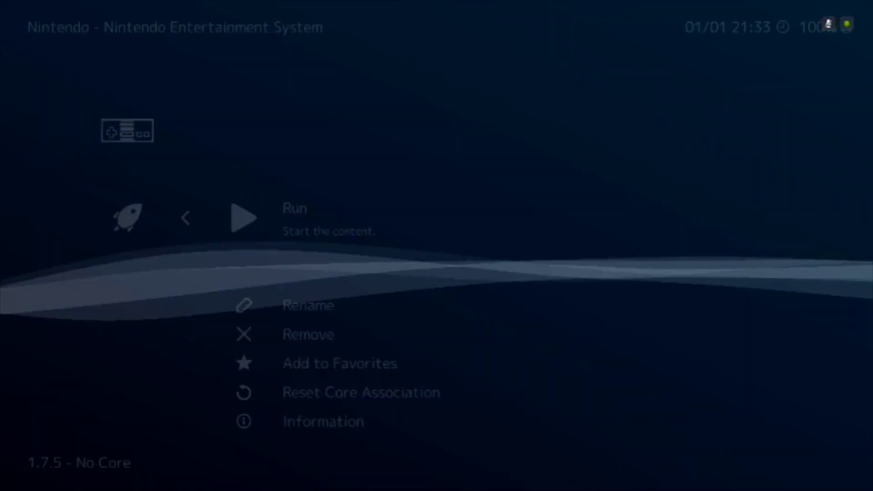
{"action": "key", "text": "BackSpace"}
{"action": "key", "text": "Down"}
{"action": "key", "text": "Down"}
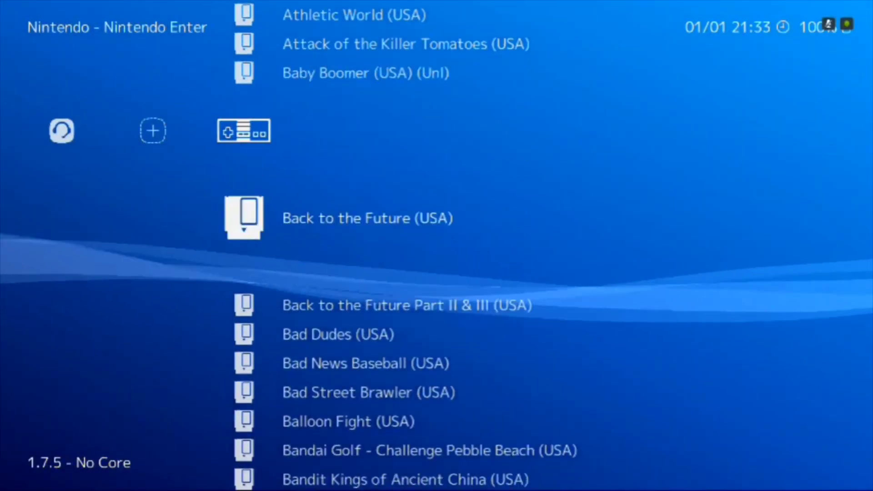
{"action": "key", "text": "Return"}
{"action": "key", "text": "Return"}
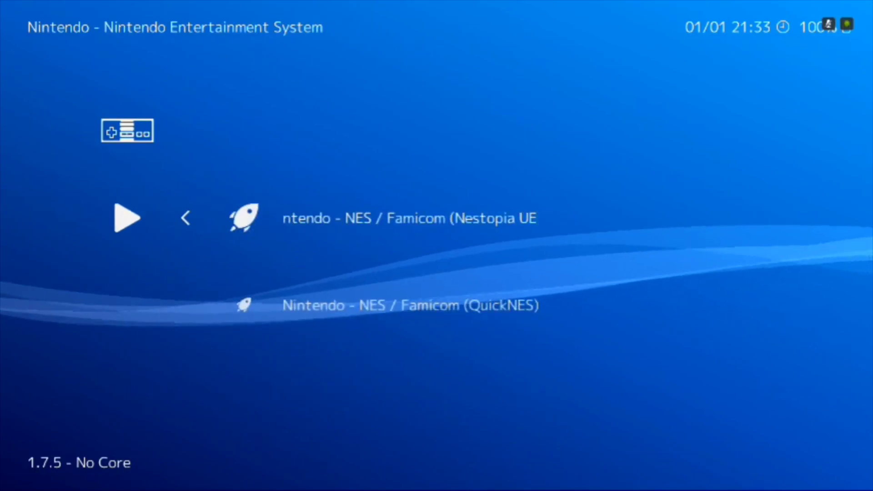
Launch Back to the Future with Nestopia and bring up its Quick Menu
{"action": "key", "text": "BackSpace"}
{"action": "key", "text": "Up"}
{"action": "key", "text": "Up"}
{"action": "key", "text": "Up"}
{"action": "key", "text": "Up"}
{"action": "key", "text": "Up"}
{"action": "key", "text": "Up"}
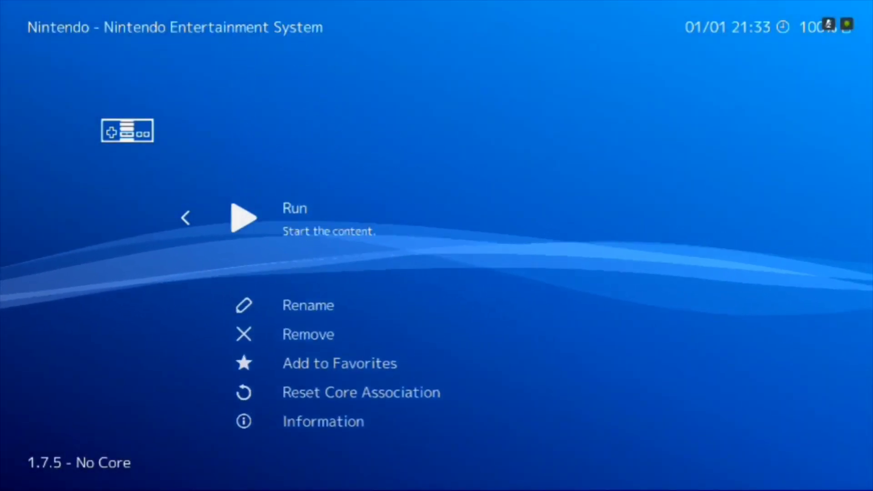
{"action": "key", "text": "Return"}
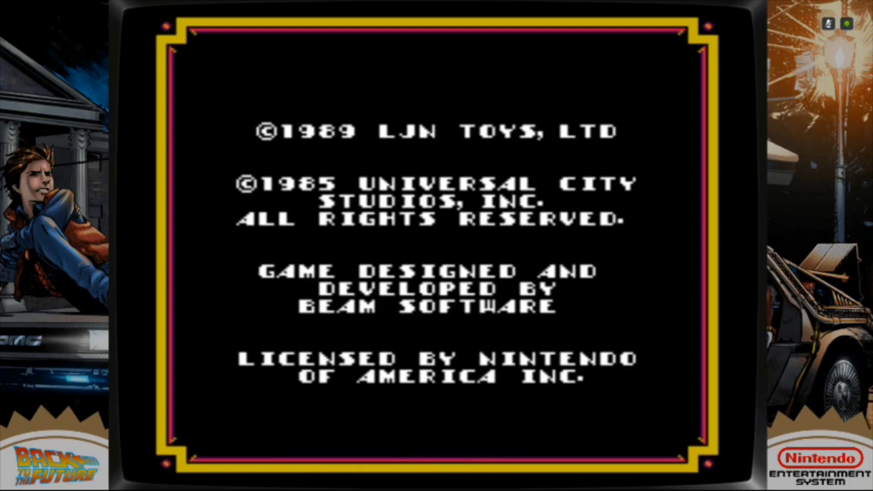
{"action": "key", "text": "F1"}
Close Back to the Future and move down the list to Batman - Return of the Joker
{"action": "key", "text": "Down"}
{"action": "key", "text": "Down"}
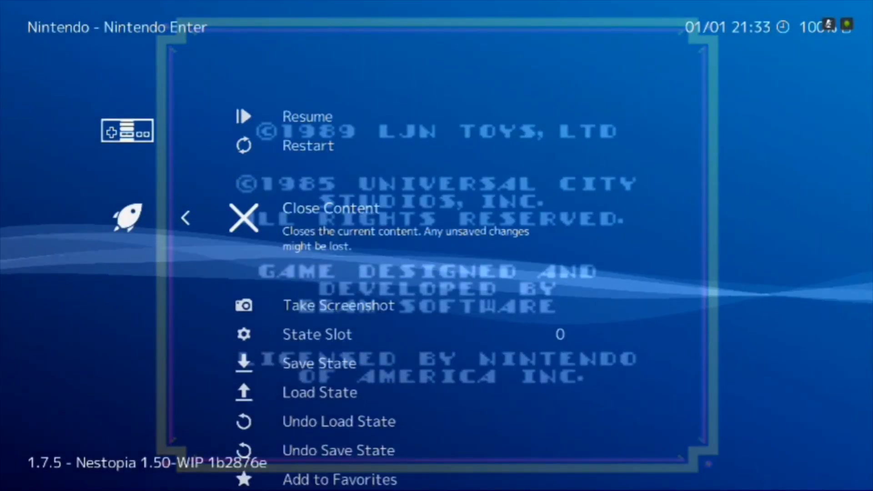
{"action": "key", "text": "Return"}
{"action": "key", "text": "BackSpace"}
{"action": "key", "text": "Down"}
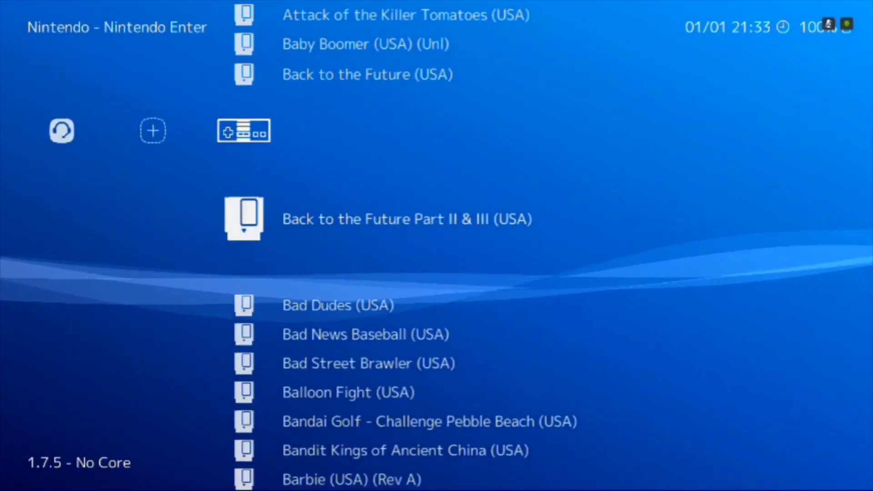
{"action": "key", "text": "Down"}
{"action": "key", "text": "Down"}
{"action": "key", "text": "Down"}
{"action": "key", "text": "Down"}
{"action": "key", "text": "Down"}
{"action": "key", "text": "Down"}
{"action": "key", "text": "Down"}
{"action": "key", "text": "Down"}
{"action": "key", "text": "Down"}
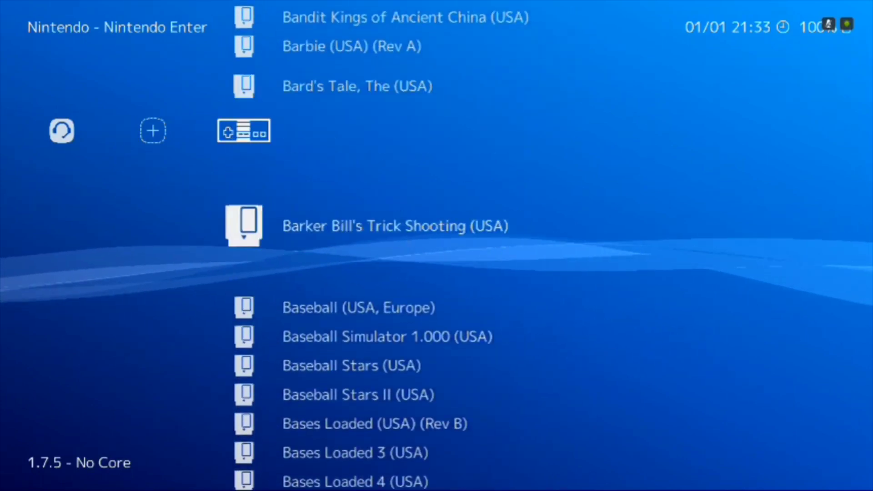
{"action": "key", "text": "Down"}
{"action": "key", "text": "Down"}
{"action": "key", "text": "Down"}
{"action": "key", "text": "Down"}
{"action": "key", "text": "Down"}
{"action": "key", "text": "Down"}
{"action": "key", "text": "Down"}
{"action": "key", "text": "Down"}
{"action": "key", "text": "Down"}
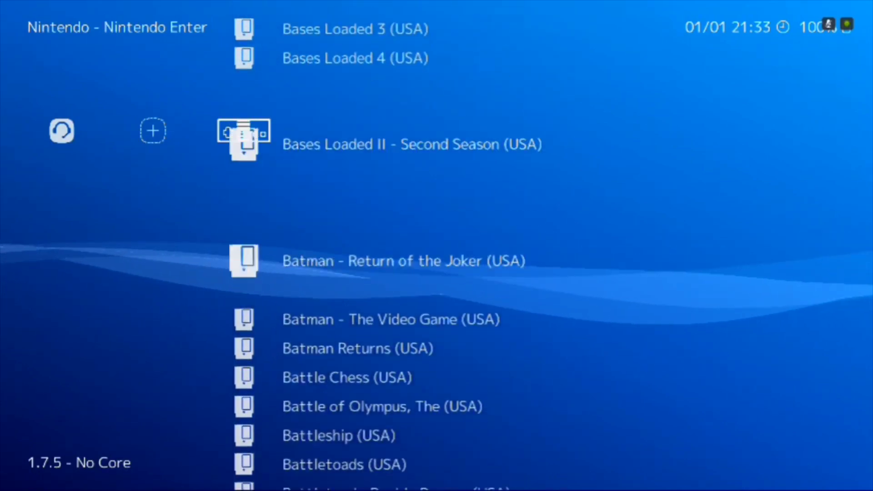
Launch Batman - Return of the Joker and pause it into the Quick Menu
{"action": "key", "text": "Return"}
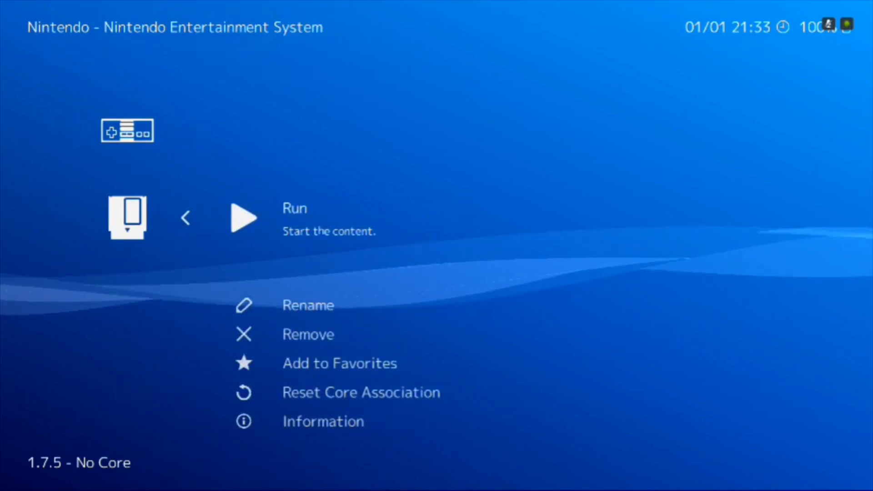
{"action": "key", "text": "Return"}
{"action": "key", "text": "BackSpace"}
{"action": "key", "text": "Up"}
{"action": "key", "text": "Up"}
{"action": "key", "text": "Up"}
{"action": "key", "text": "Up"}
{"action": "key", "text": "Up"}
{"action": "key", "text": "Up"}
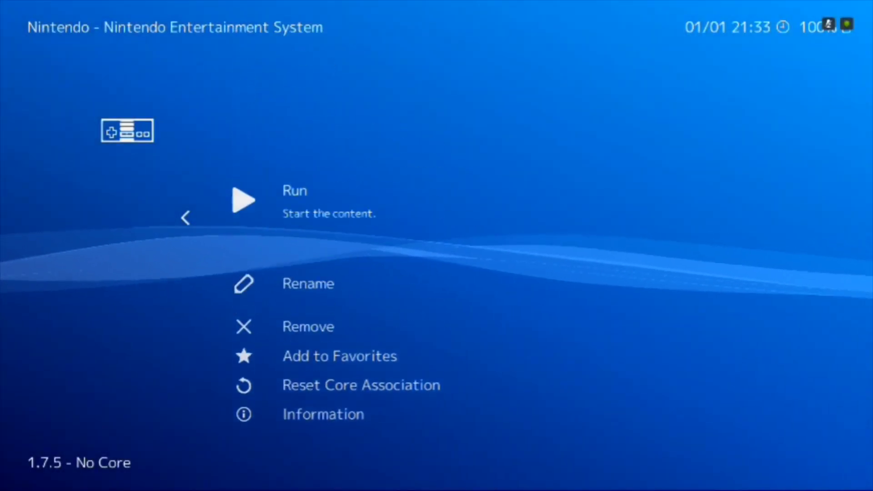
{"action": "key", "text": "Return"}
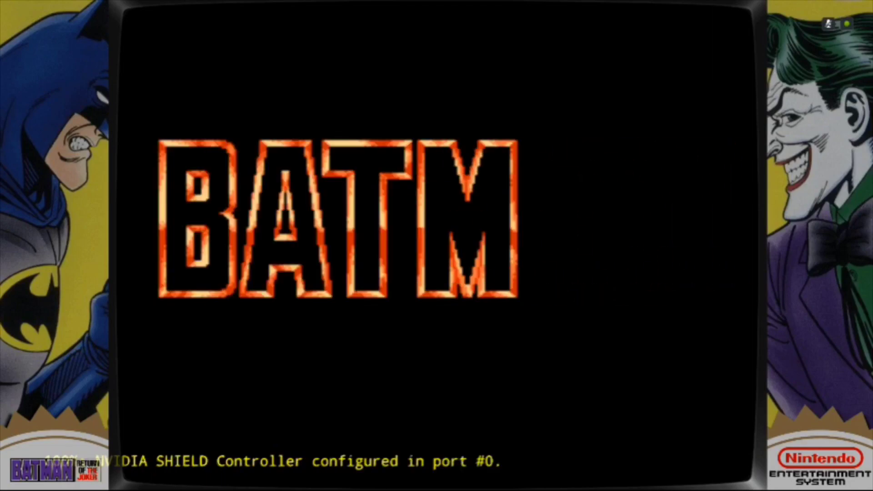
{"action": "key", "text": "F1"}
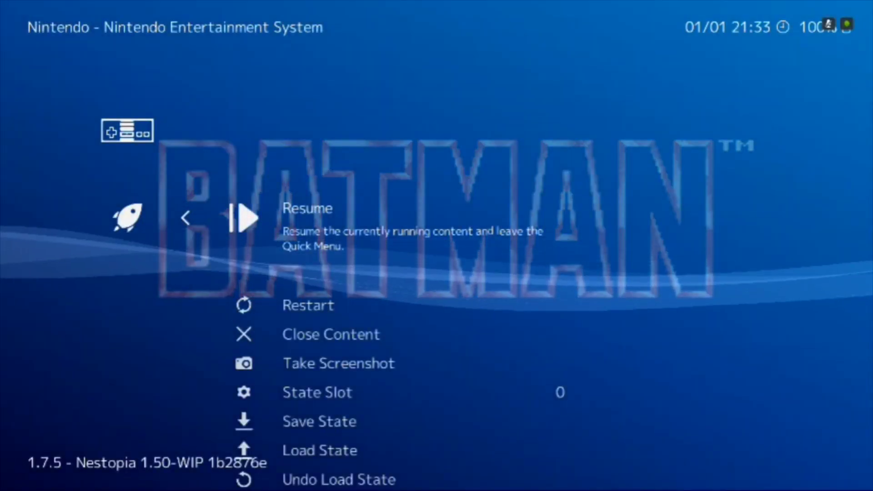
Close Batman and select Battletoads (USA) in the NES playlist
{"action": "key", "text": "Down"}
{"action": "key", "text": "Down"}
{"action": "key", "text": "Return"}
{"action": "key", "text": "BackSpace"}
{"action": "key", "text": "Down"}
{"action": "key", "text": "Down"}
{"action": "key", "text": "Down"}
{"action": "key", "text": "Down"}
{"action": "key", "text": "Down"}
{"action": "key", "text": "Down"}
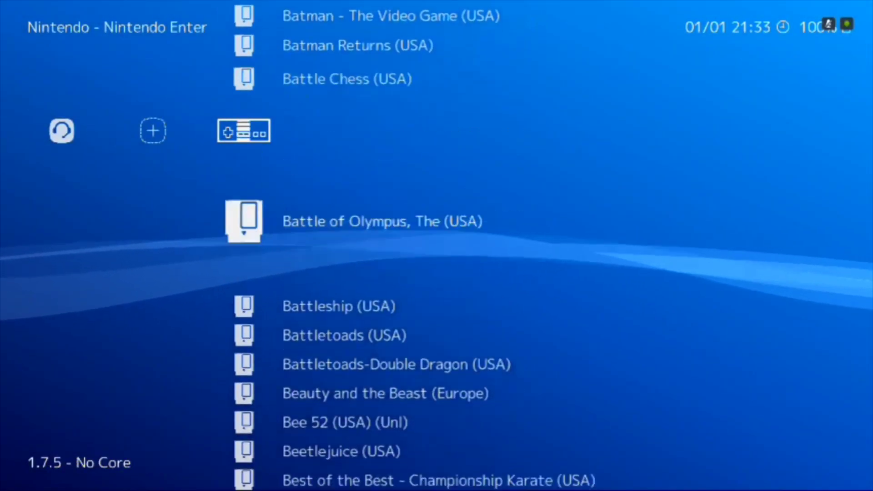
Run Battletoads (USA) to view its bezel, then close it from the Quick Menu
{"action": "key", "text": "Return"}
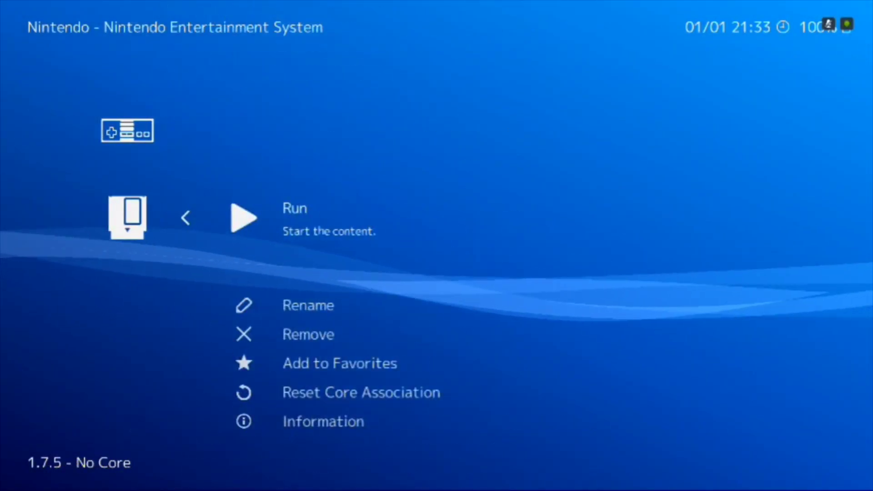
{"action": "key", "text": "Return"}
{"action": "key", "text": "BackSpace"}
{"action": "key", "text": "Up"}
{"action": "key", "text": "Up"}
{"action": "key", "text": "Up"}
{"action": "key", "text": "Up"}
{"action": "key", "text": "Up"}
{"action": "key", "text": "Up"}
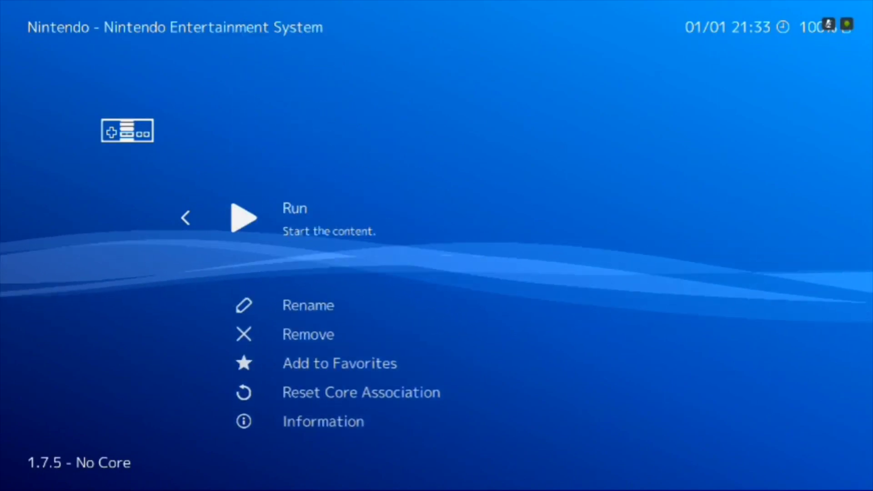
{"action": "key", "text": "Return"}
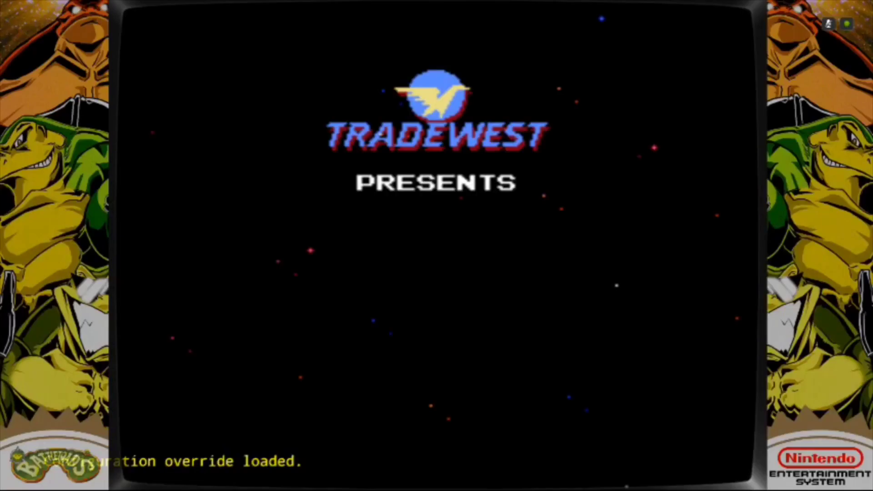
{"action": "key", "text": "F1"}
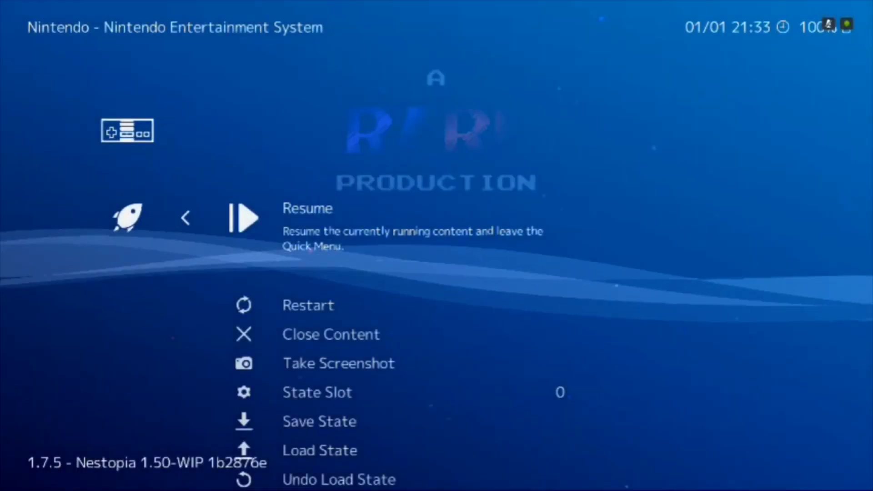
{"action": "key", "text": "Down"}
{"action": "key", "text": "Down"}
{"action": "key", "text": "Down"}
{"action": "key", "text": "Down"}
{"action": "key", "text": "Down"}
{"action": "key", "text": "Down"}
{"action": "key", "text": "Down"}
{"action": "key", "text": "Down"}
{"action": "key", "text": "Down"}
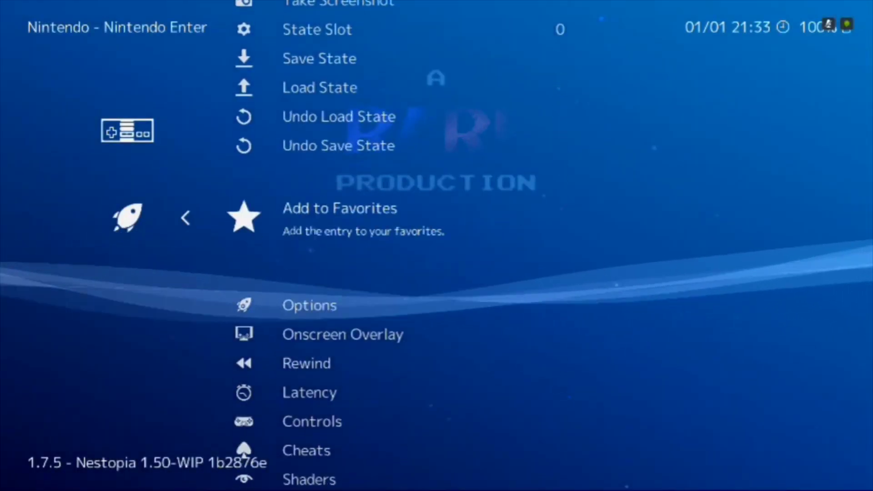
{"action": "key", "text": "Up"}
{"action": "key", "text": "Up"}
{"action": "key", "text": "Up"}
{"action": "key", "text": "Up"}
{"action": "key", "text": "Up"}
{"action": "key", "text": "Up"}
{"action": "key", "text": "Up"}
{"action": "key", "text": "Up"}
{"action": "key", "text": "Down"}
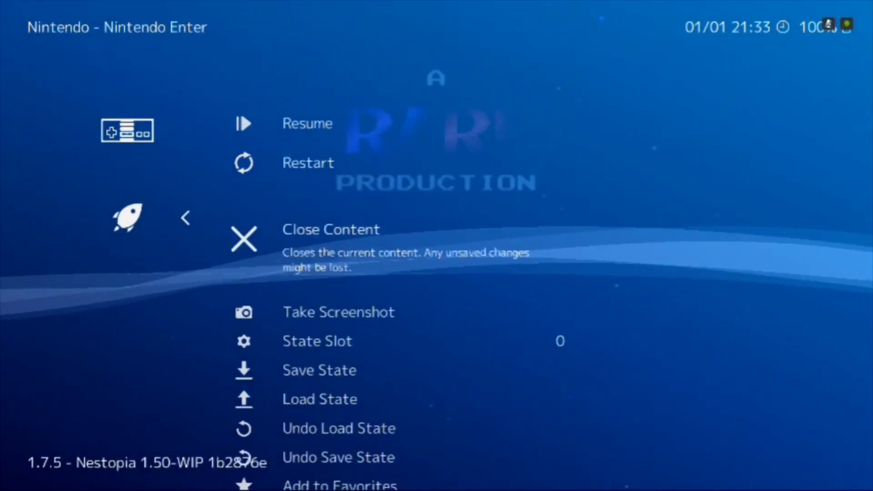
{"action": "key", "text": "Return"}
Quit RetroArch from the Main Menu back to the Android TV home screen
{"action": "key", "text": "BackSpace"}
{"action": "key", "text": "Left"}
{"action": "key", "text": "Left"}
{"action": "key", "text": "Left"}
{"action": "key", "text": "Left"}
{"action": "key", "text": "Left"}
{"action": "key", "text": "Left"}
{"action": "key", "text": "Left"}
{"action": "key", "text": "Left"}
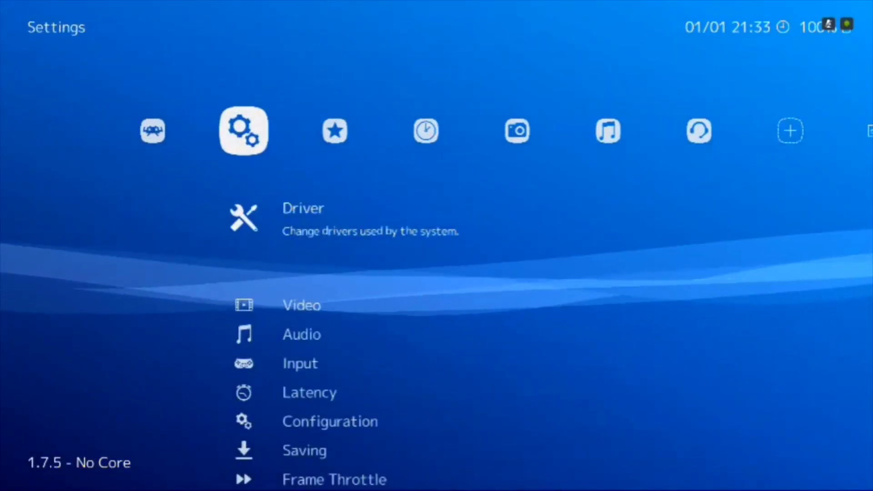
{"action": "key", "text": "Left"}
{"action": "key", "text": "Right"}
{"action": "key", "text": "Right"}
{"action": "key", "text": "Right"}
{"action": "key", "text": "Left"}
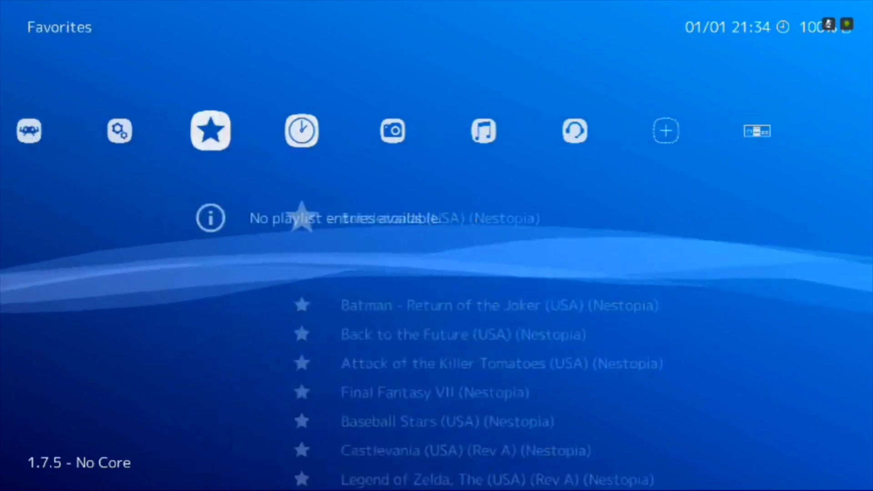
{"action": "key", "text": "Left"}
{"action": "key", "text": "Left"}
{"action": "key", "text": "Down"}
{"action": "key", "text": "Down"}
{"action": "key", "text": "Down"}
{"action": "key", "text": "Down"}
{"action": "key", "text": "Down"}
{"action": "key", "text": "Down"}
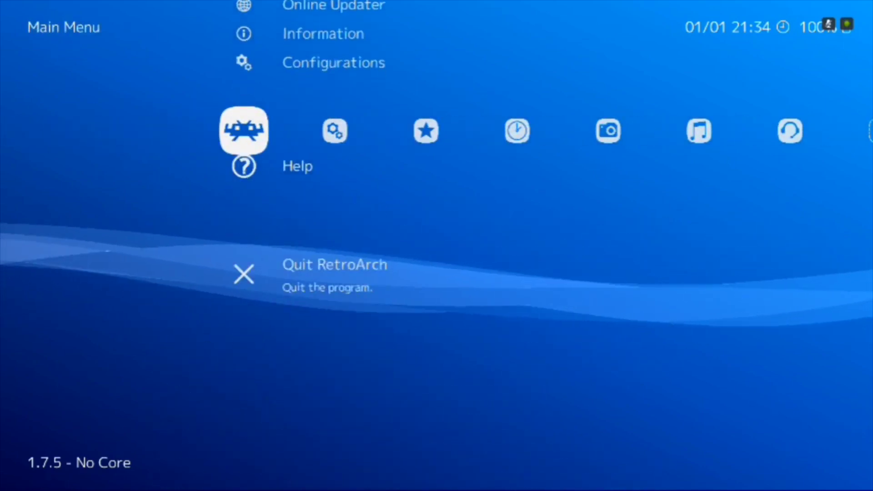
{"action": "key", "text": "Return"}
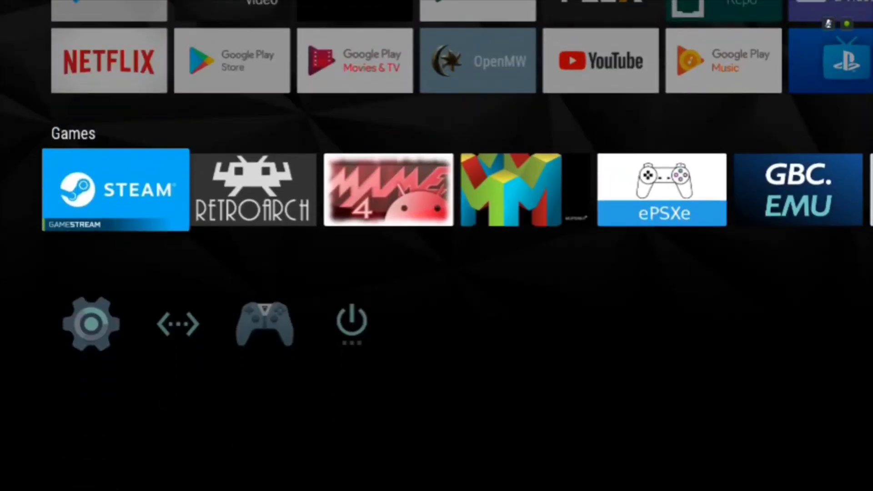
Browse the Android TV home screen's apps and games rows
{"action": "key", "text": "Right"}
{"action": "key", "text": "Right"}
{"action": "key", "text": "Up"}
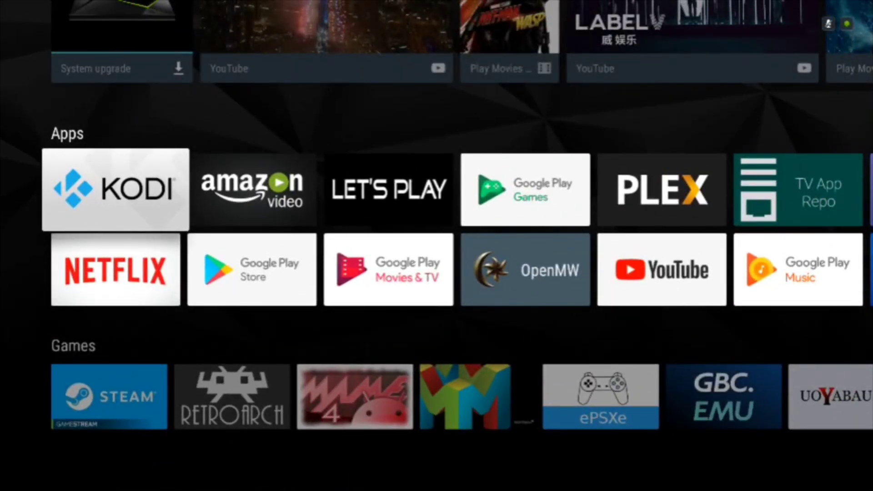
{"action": "key", "text": "Right"}
{"action": "key", "text": "Right"}
{"action": "key", "text": "Right"}
{"action": "key", "text": "Right"}
{"action": "key", "text": "Right"}
{"action": "key", "text": "Right"}
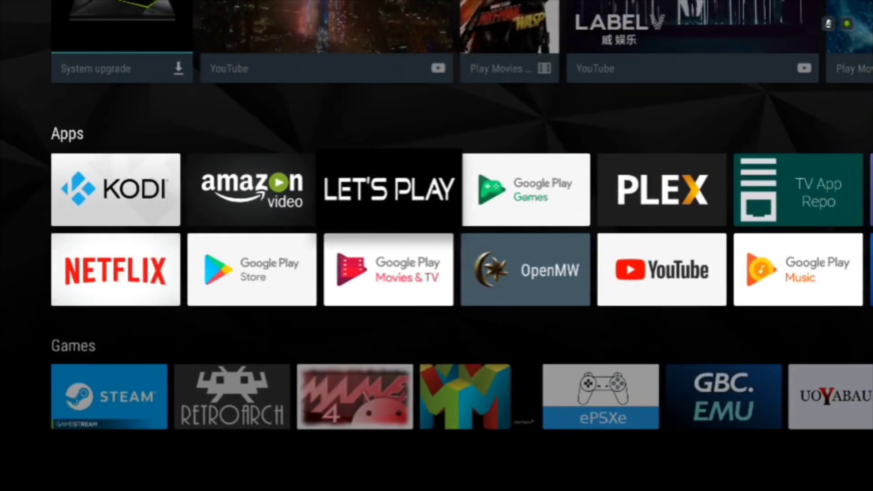
{"action": "key", "text": "Down"}
{"action": "key", "text": "Down"}
{"action": "key", "text": "Right"}
{"action": "key", "text": "Right"}
{"action": "key", "text": "Right"}
{"action": "key", "text": "Right"}
{"action": "key", "text": "Right"}
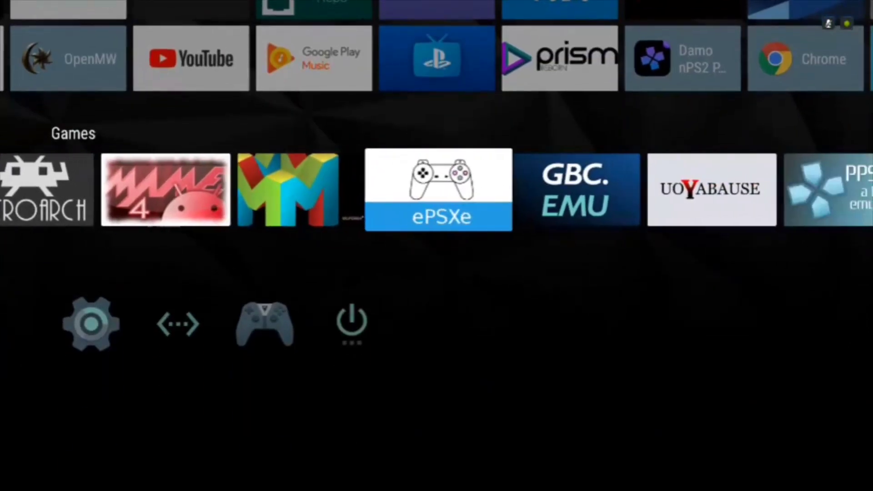
{"action": "key", "text": "Left"}
{"action": "key", "text": "Left"}
{"action": "key", "text": "Left"}
{"action": "key", "text": "Left"}
{"action": "key", "text": "Left"}
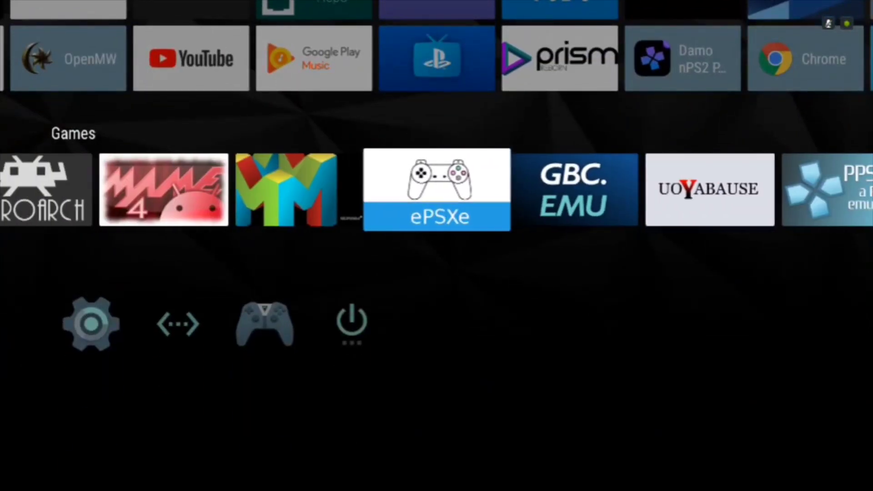
{"action": "key", "text": "Left"}
{"action": "key", "text": "Up"}
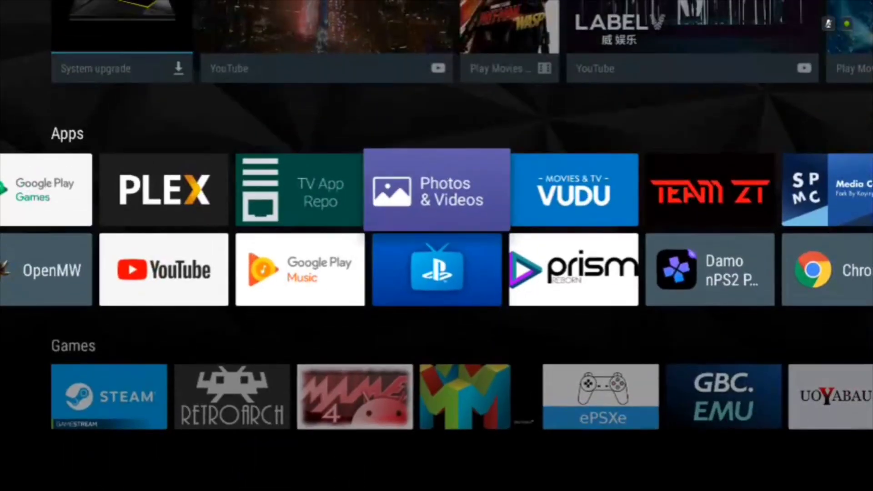
Launch Let's Play, scroll the systems carousel to NES, and open its 775-game collection
{"action": "key", "text": "Left"}
{"action": "key", "text": "Left"}
{"action": "key", "text": "Left"}
{"action": "key", "text": "Left"}
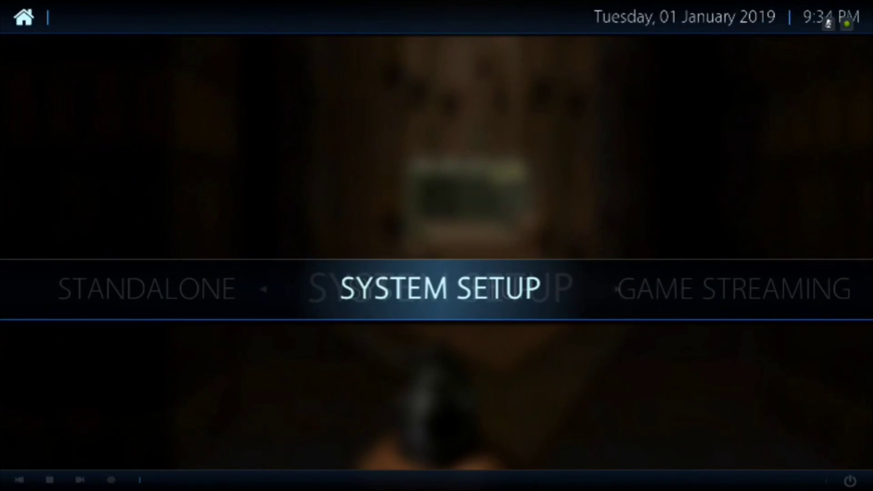
{"action": "key", "text": "Right"}
{"action": "key", "text": "Right"}
{"action": "key", "text": "Right"}
{"action": "key", "text": "Right"}
{"action": "key", "text": "Right"}
{"action": "key", "text": "Right"}
{"action": "key", "text": "Right"}
{"action": "key", "text": "Right"}
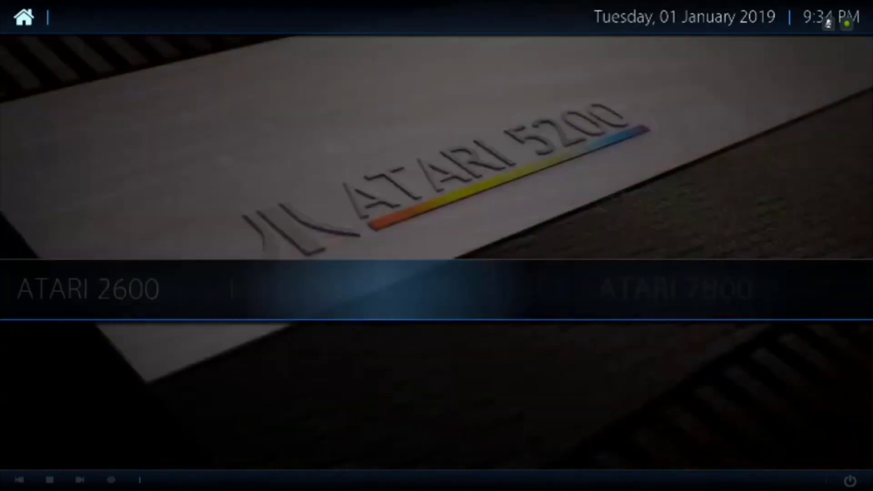
{"action": "key", "text": "Right"}
{"action": "key", "text": "Right"}
{"action": "key", "text": "Right"}
{"action": "key", "text": "Right"}
{"action": "key", "text": "Right"}
{"action": "key", "text": "Right"}
{"action": "key", "text": "Right"}
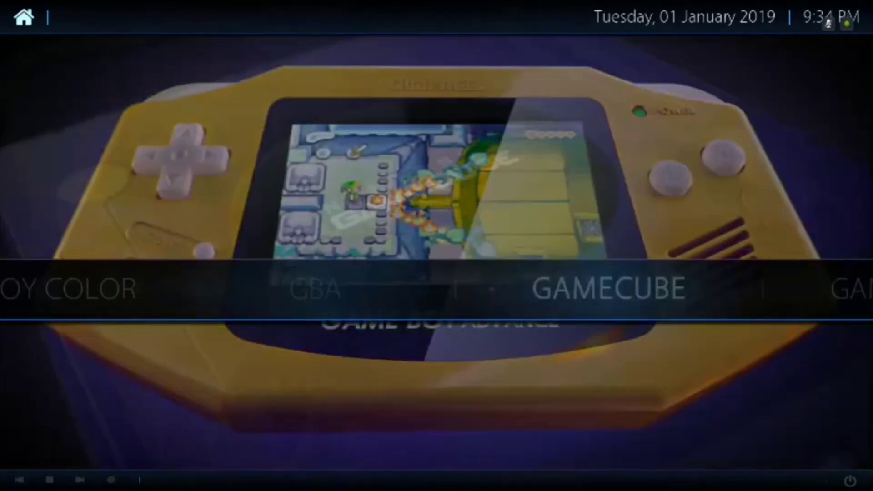
{"action": "key", "text": "Right"}
{"action": "key", "text": "Right"}
{"action": "key", "text": "Right"}
{"action": "key", "text": "Right"}
{"action": "key", "text": "Right"}
{"action": "key", "text": "Right"}
{"action": "key", "text": "Right"}
{"action": "key", "text": "Right"}
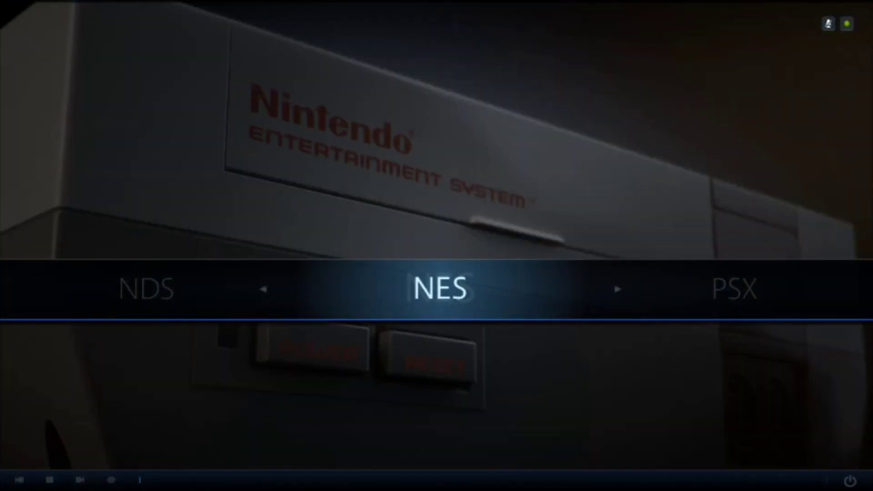
{"action": "key", "text": "Return"}
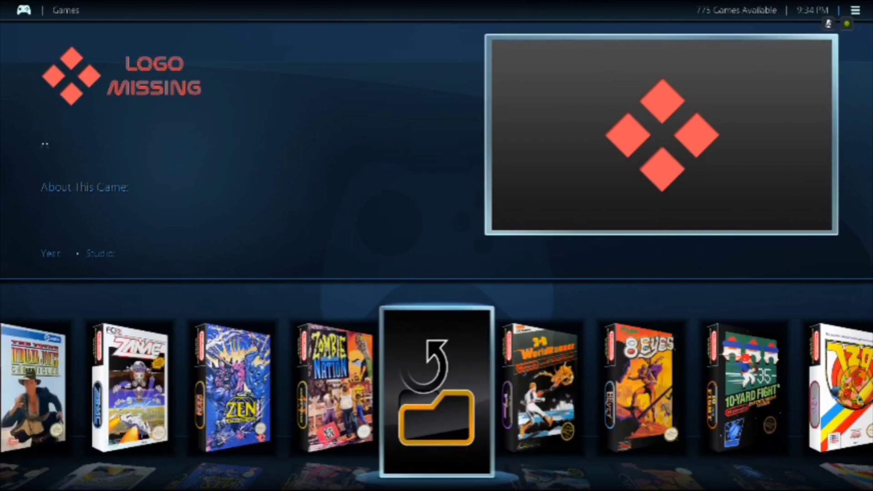
Scroll the NES carousel past Yoshi, WWF Wrestlemania Challenge and World Games to launch Ironsword
{"action": "key", "text": "Left"}
{"action": "key", "text": "Left"}
{"action": "key", "text": "Left"}
{"action": "key", "text": "Left"}
{"action": "key", "text": "Left"}
{"action": "key", "text": "Left"}
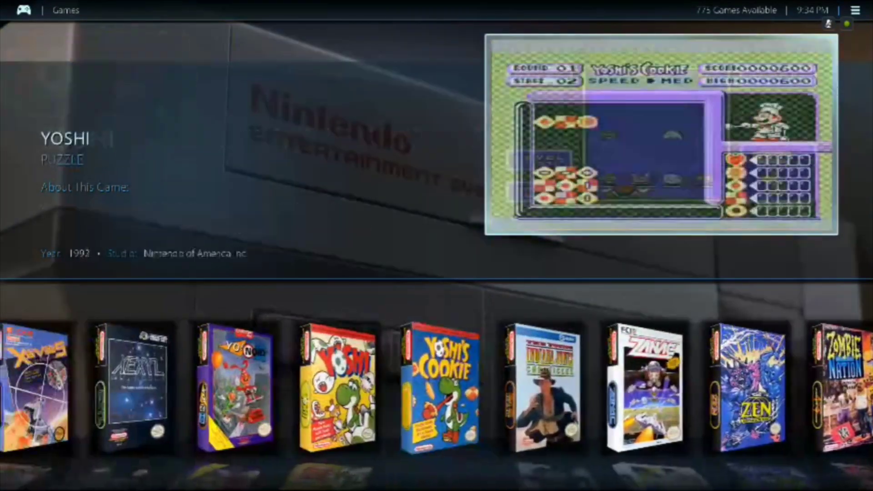
{"action": "key", "text": "Left"}
{"action": "key", "text": "Left"}
{"action": "key", "text": "Left"}
{"action": "key", "text": "Left"}
{"action": "key", "text": "Left"}
{"action": "key", "text": "Left"}
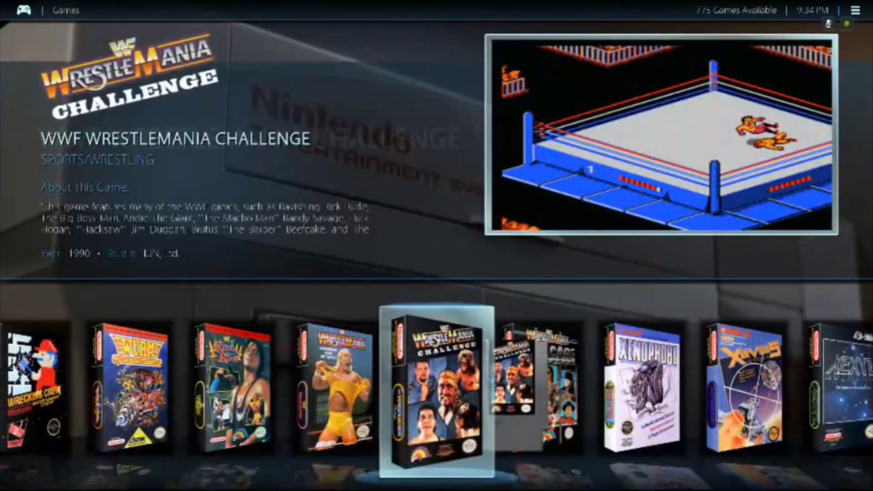
{"action": "key", "text": "Left"}
{"action": "key", "text": "Left"}
{"action": "key", "text": "Left"}
{"action": "key", "text": "Left"}
{"action": "key", "text": "Left"}
{"action": "key", "text": "Left"}
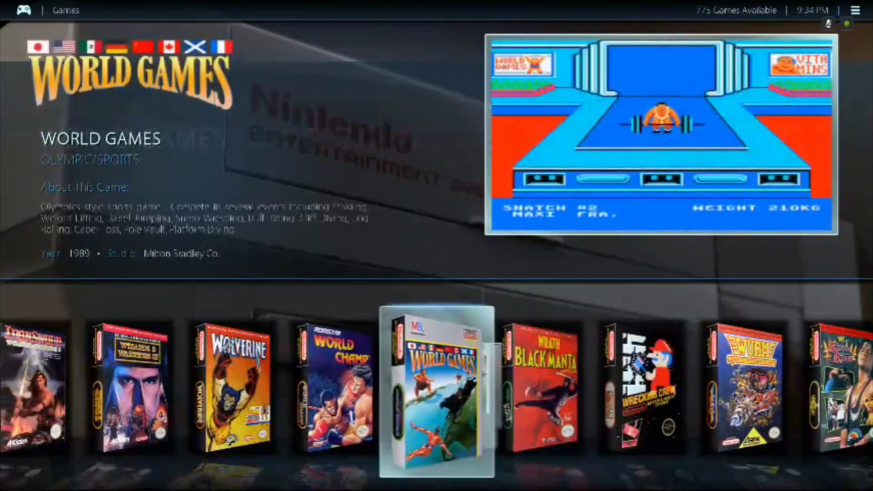
{"action": "key", "text": "Left"}
{"action": "key", "text": "Left"}
{"action": "key", "text": "Left"}
{"action": "key", "text": "Left"}
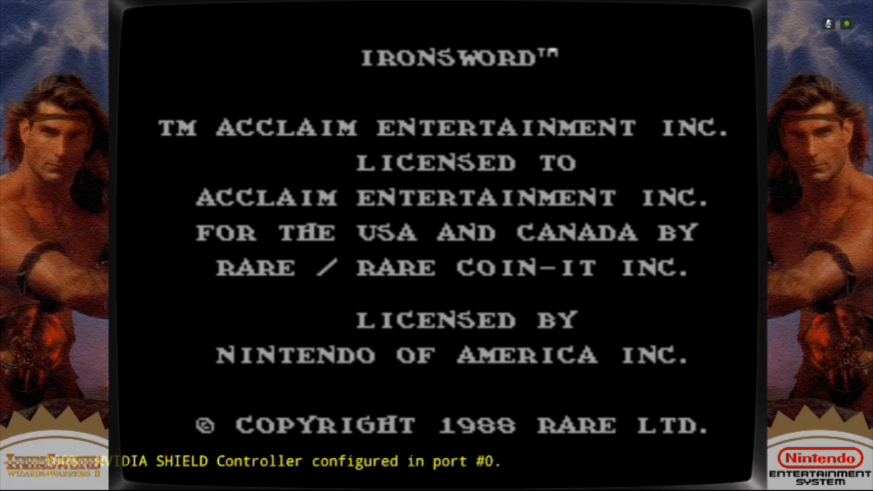
Pause Ironsword into RetroArch's Quick Menu and back out to the Main Menu
{"action": "key", "text": "F1"}
{"action": "key", "text": "Down"}
{"action": "key", "text": "Down"}
{"action": "key", "text": "Down"}
{"action": "key", "text": "Up"}
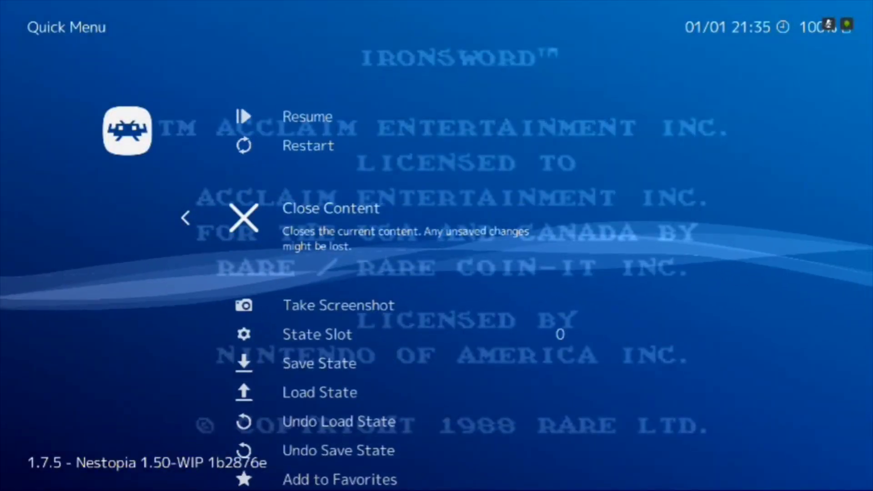
{"action": "key", "text": "Down"}
{"action": "key", "text": "Down"}
{"action": "key", "text": "Left"}
{"action": "key", "text": "BackSpace"}
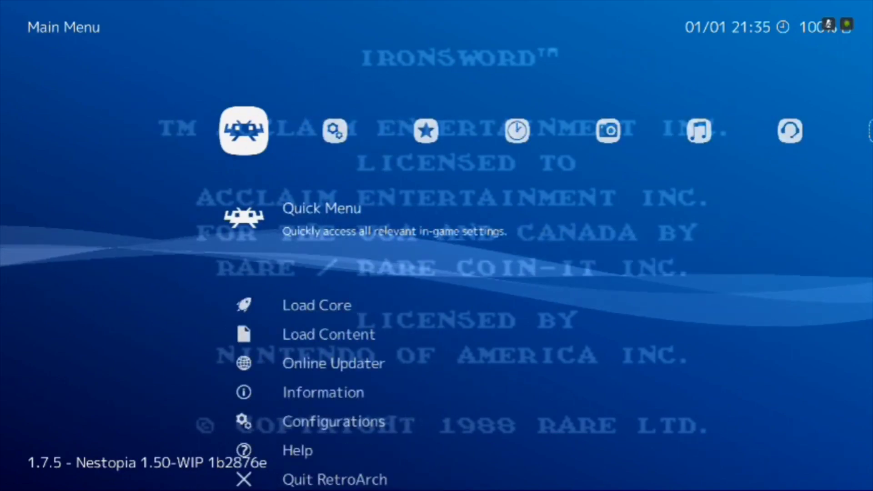